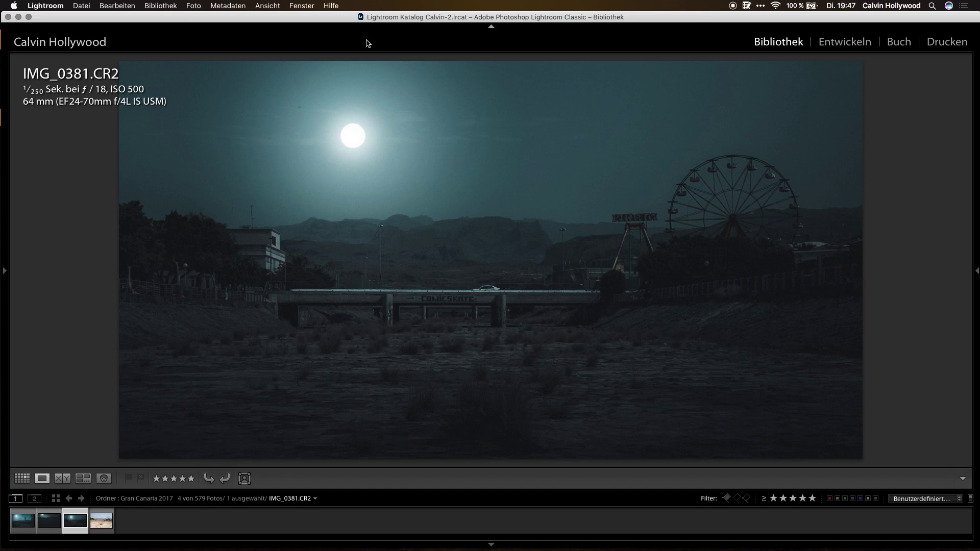
Check IMG_0381.CR2 at 100% and back to fit, then go to the previous photo, IMG_0378.CR2.
left_click(187, 266)
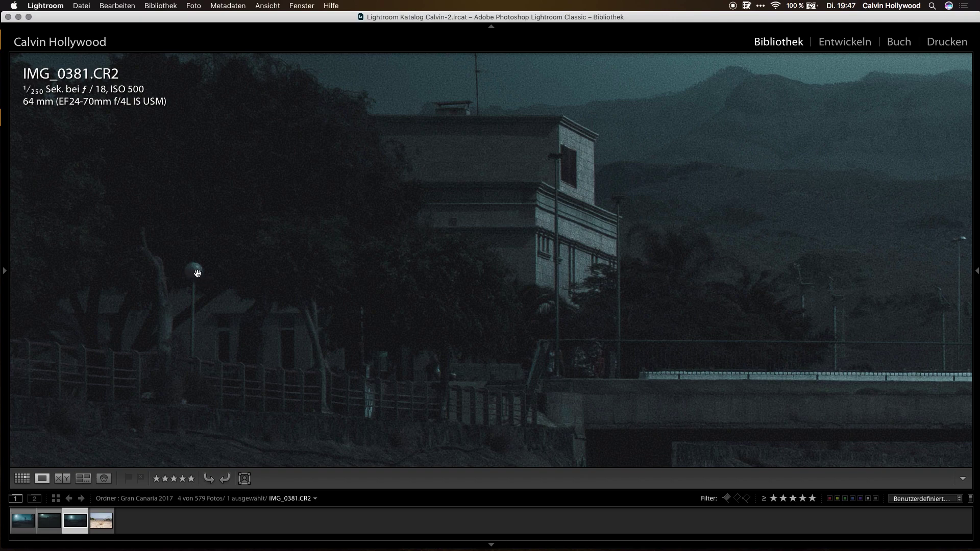
left_click(199, 273)
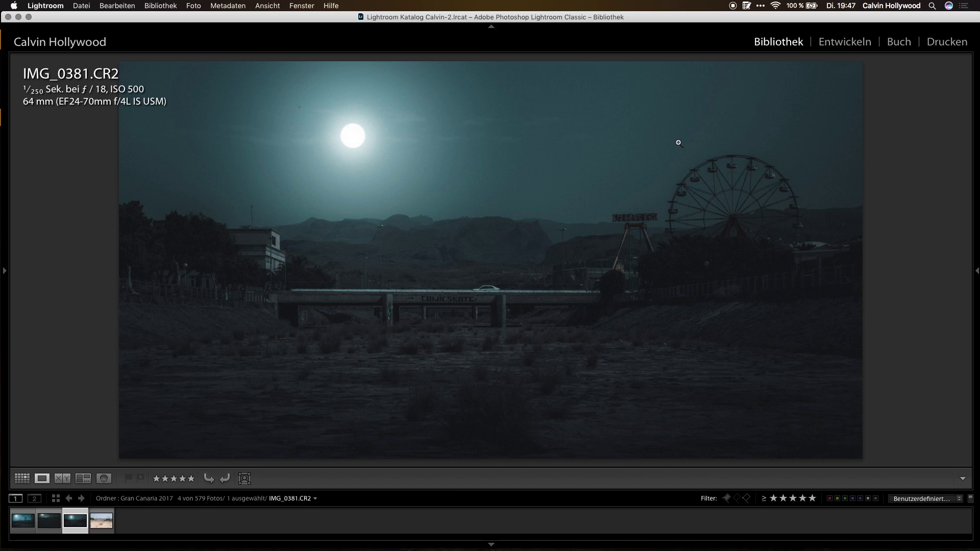
key("Left")
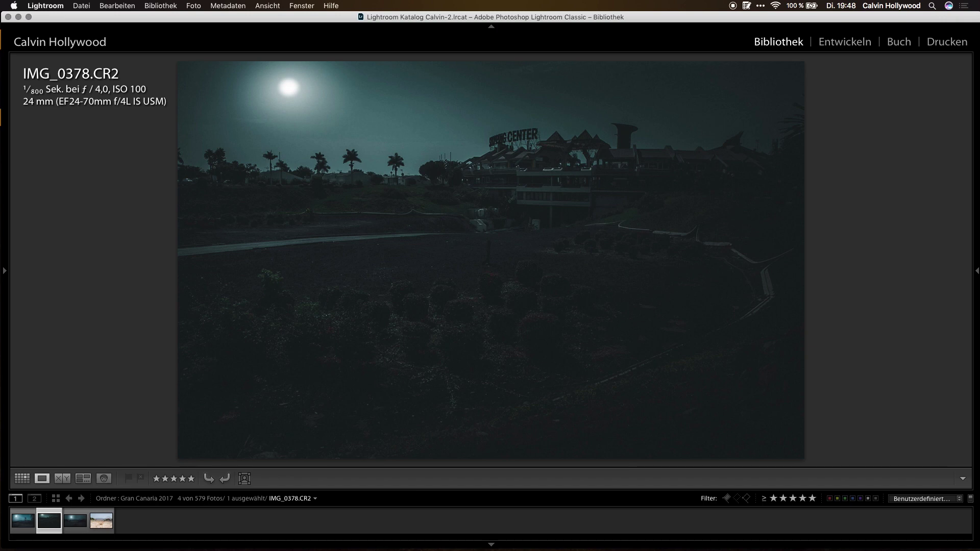
Browse the filmstrip from IMG_0262.CR2 to the IMG_0381.CR2 night edit and its daytime copy.
key("Left")
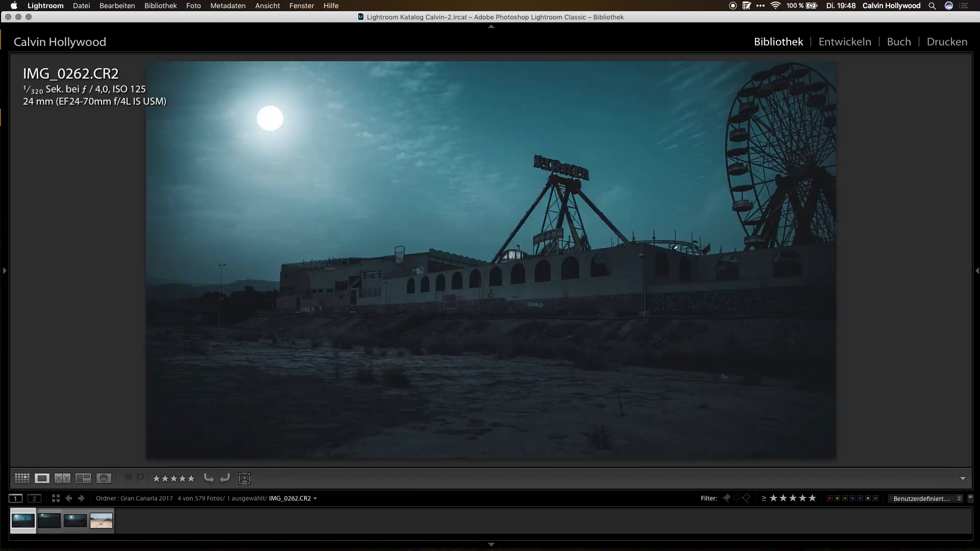
key("Right")
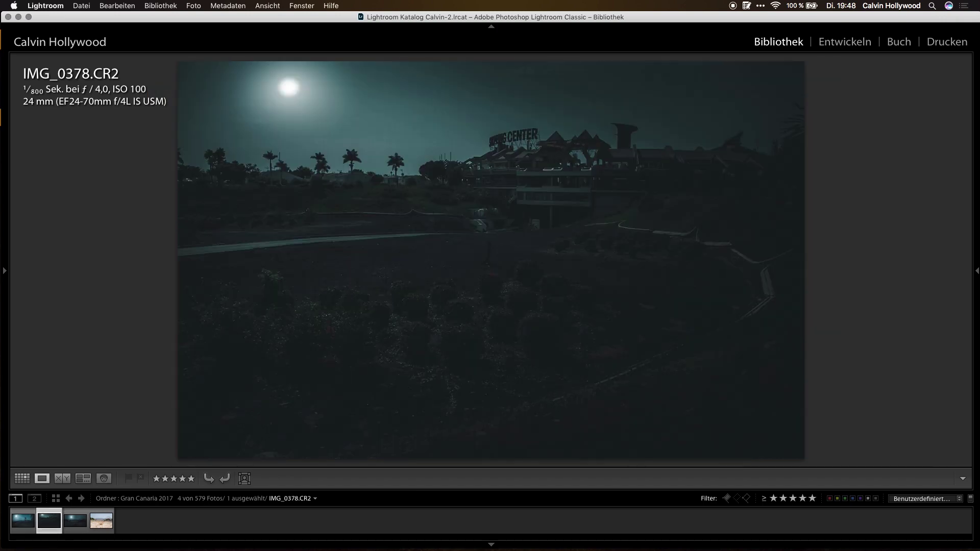
key("Right")
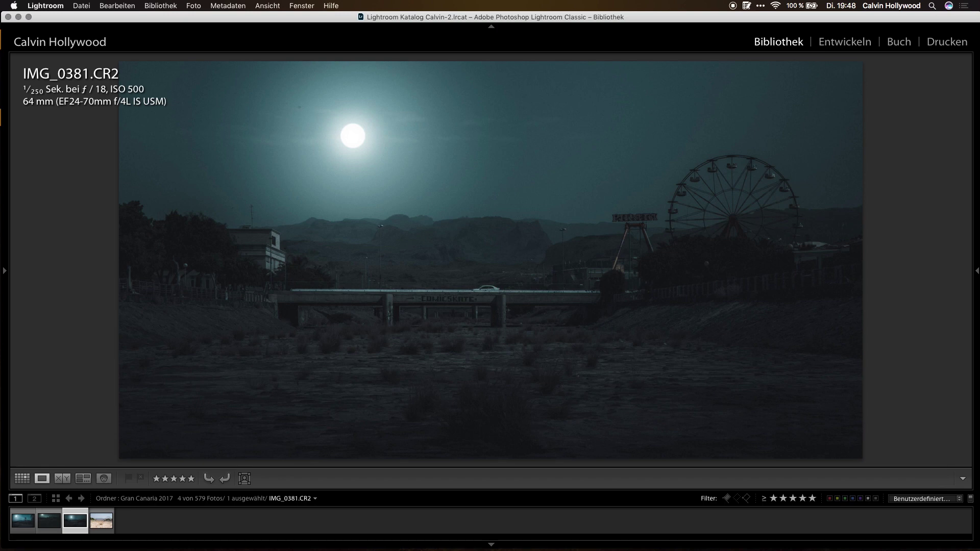
key("Right")
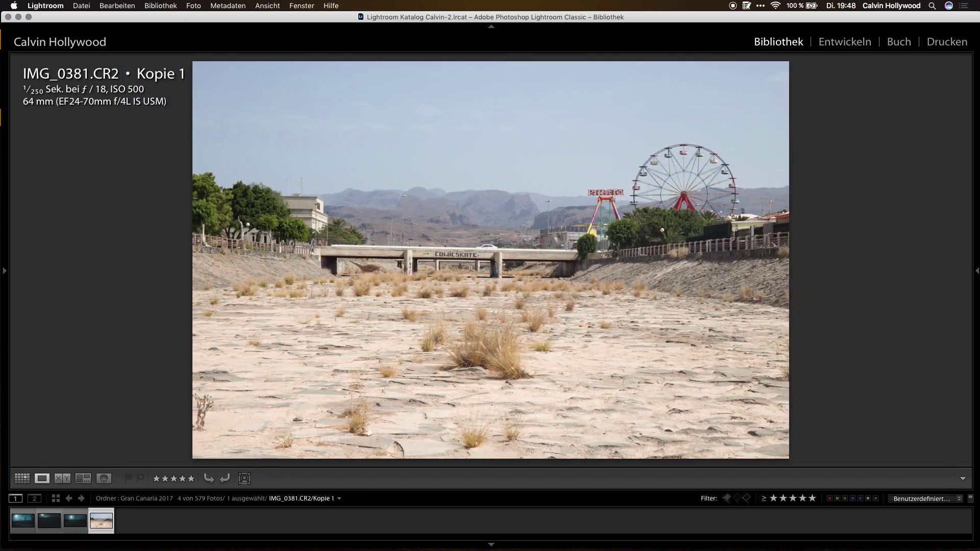
key("Left")
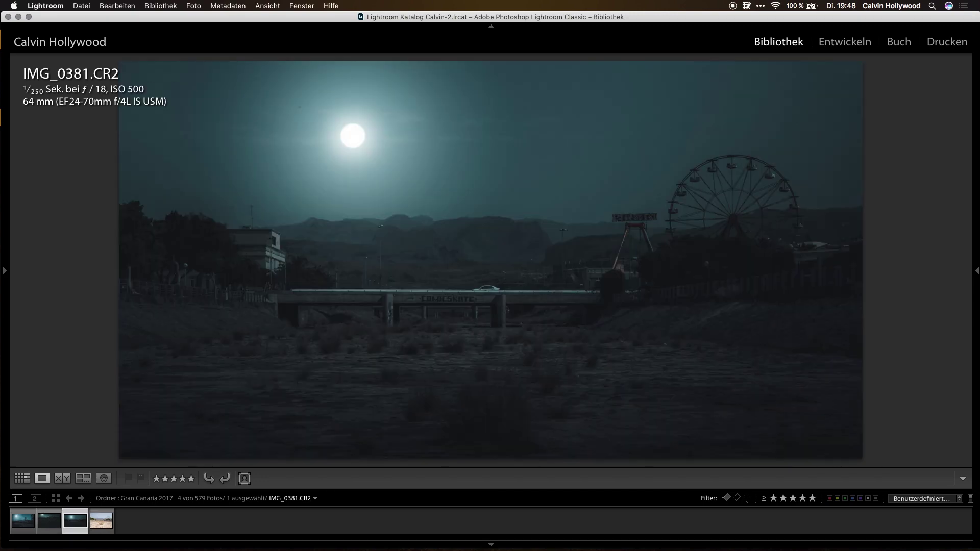
Compare the night edit against the daytime Kopie 1, ending on the copy with both side panels shown.
key("Right")
key("Left")
key("Right")
key("Left")
key("Right")
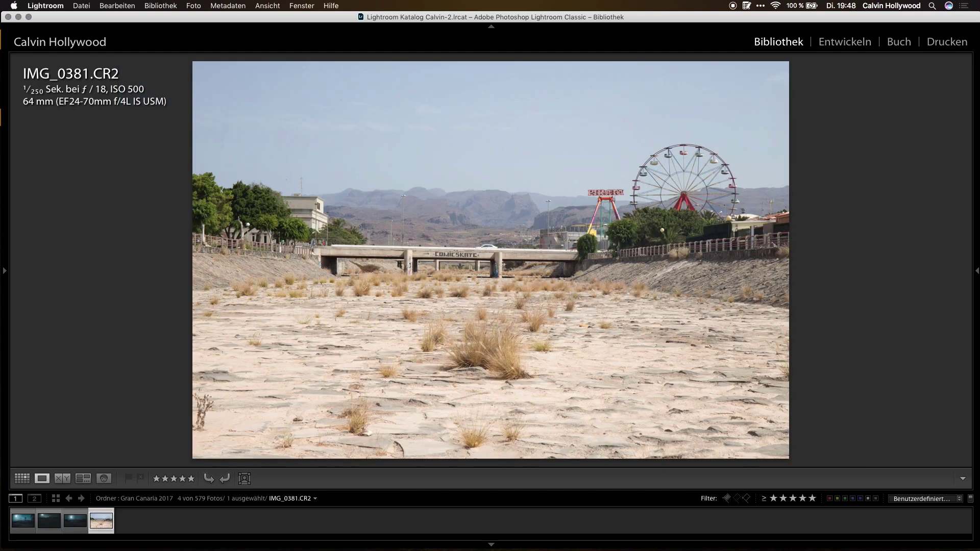
key("Tab")
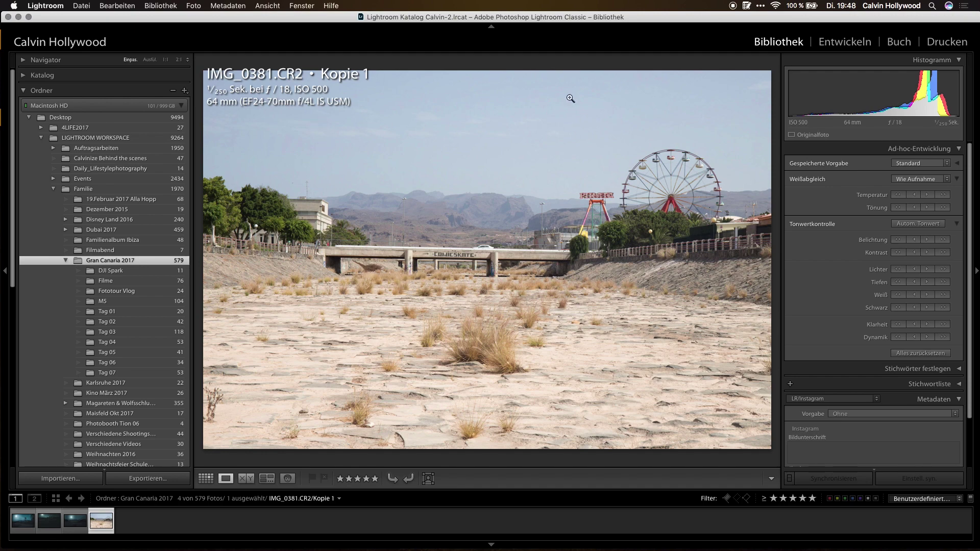
In Develop, crop off the bottom sandy foreground of the daytime copy and rotate it slightly.
left_click(845, 42)
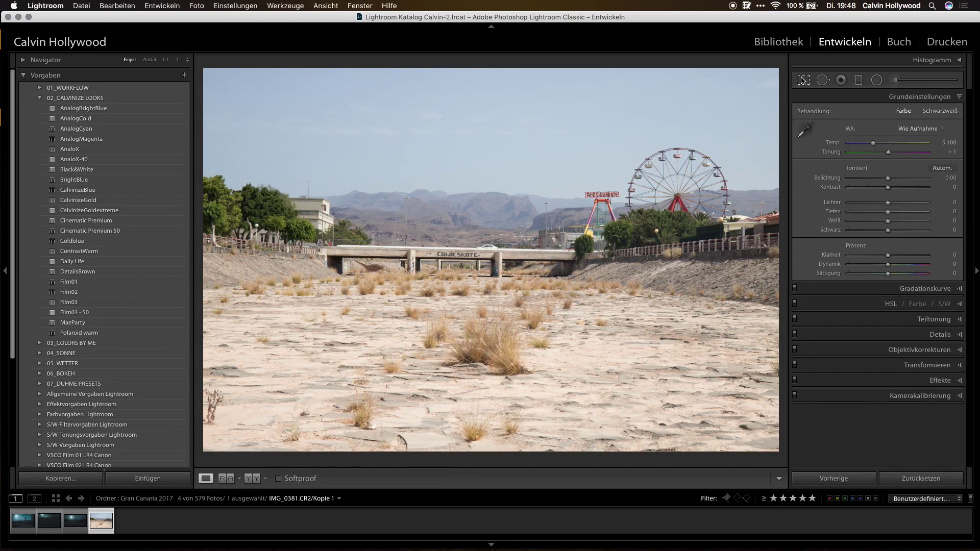
left_click(804, 80)
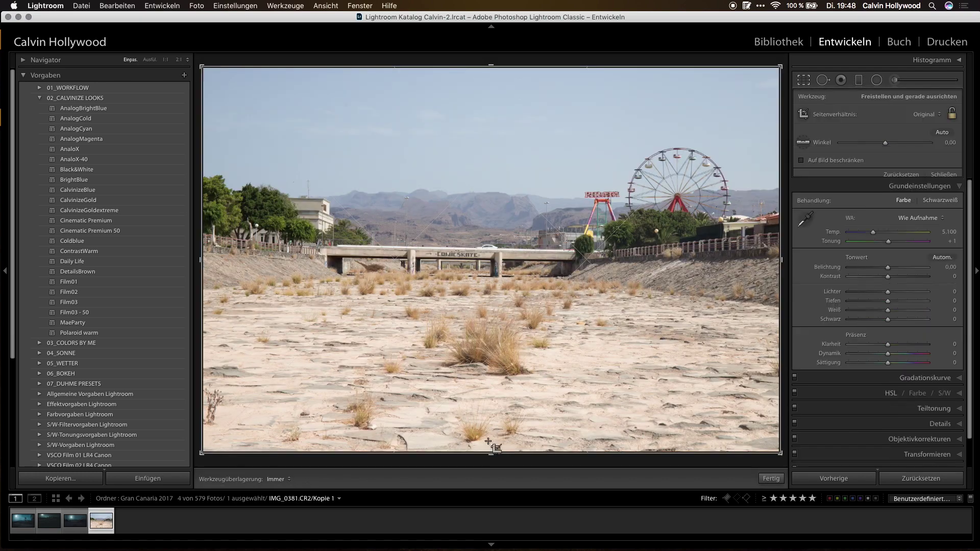
left_click_drag(492, 454, 490, 408)
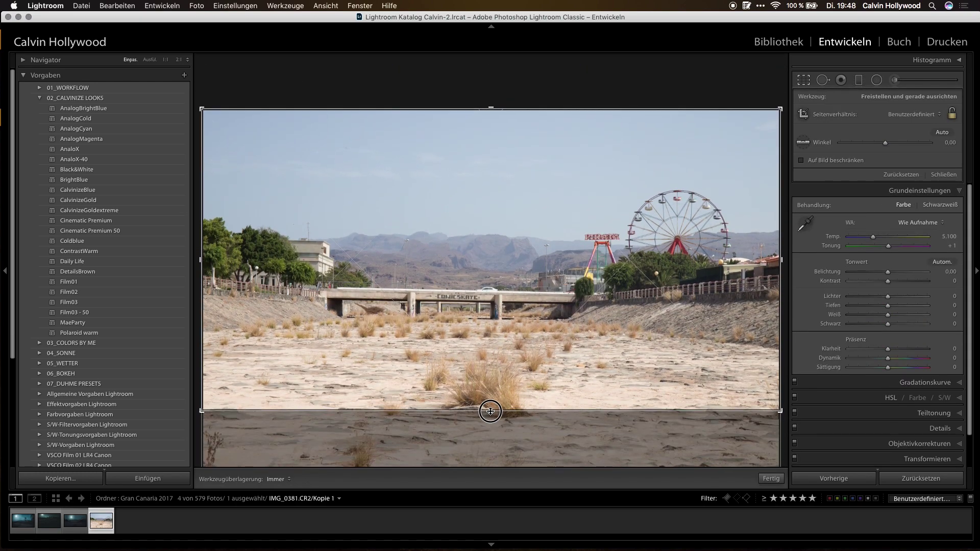
left_click_drag(656, 452, 659, 451)
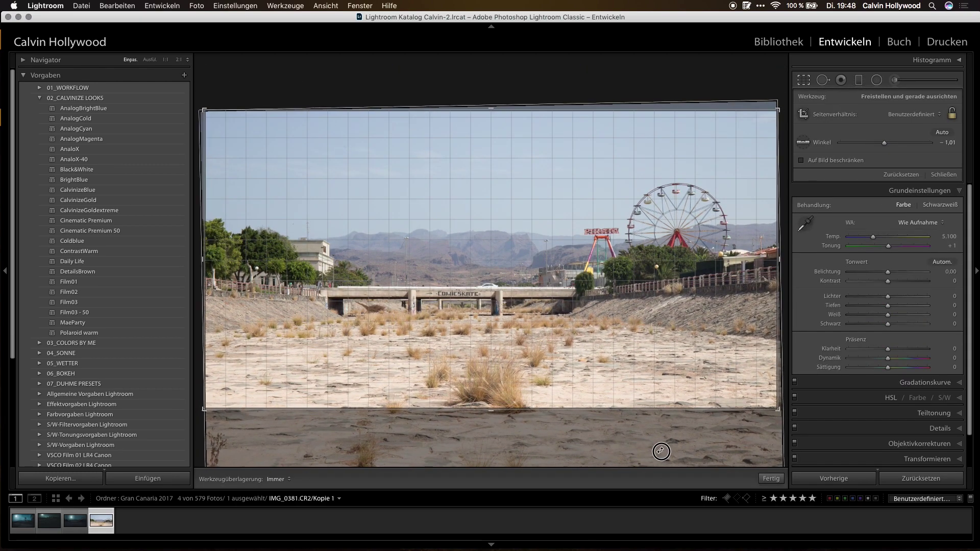
key("Return")
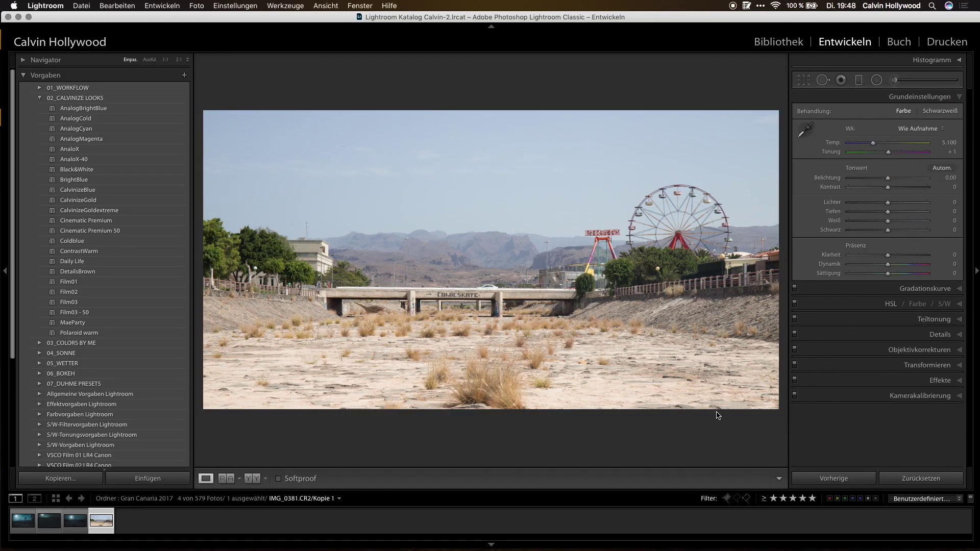
Try the Cinematic Premium and Cinematic Premium 50 looks, then reset the copy to defaults.
left_click(119, 221)
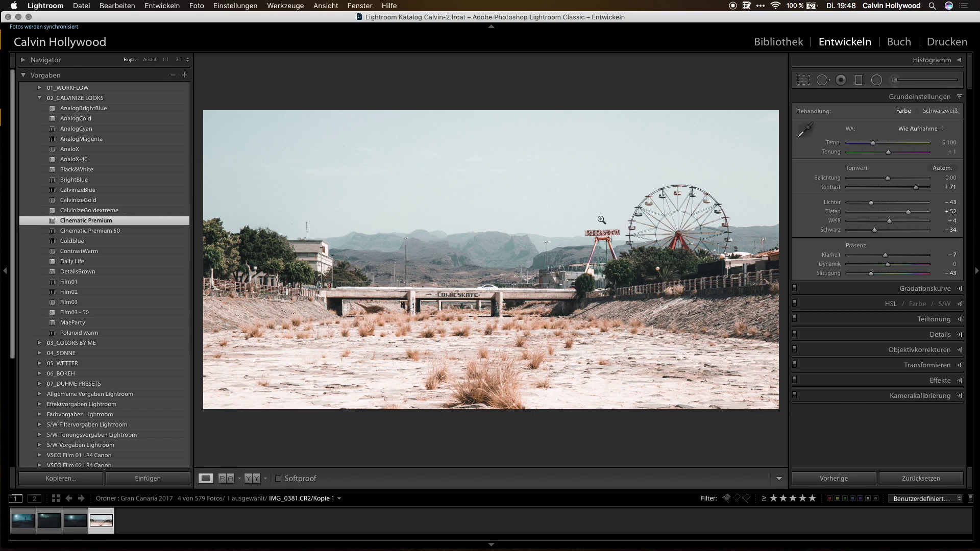
left_click(128, 231)
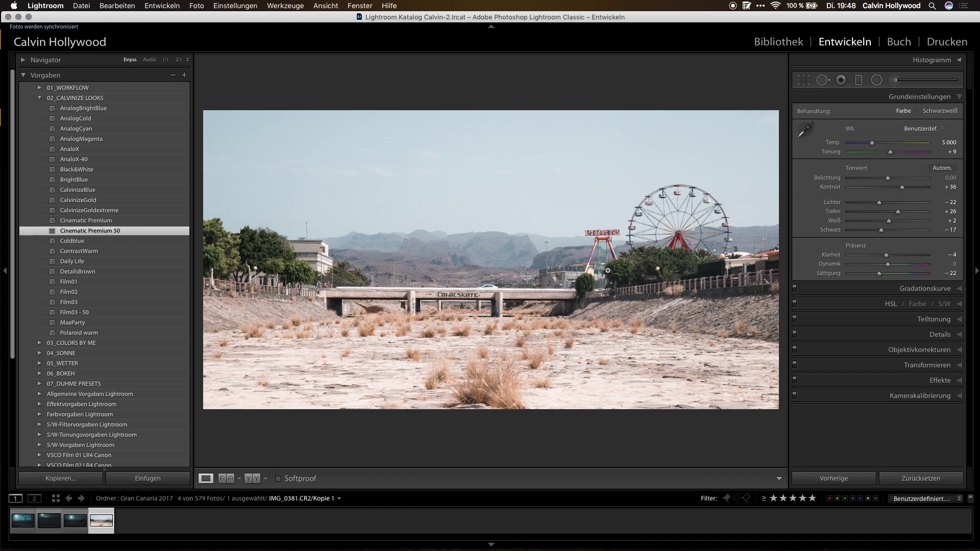
left_click(917, 478)
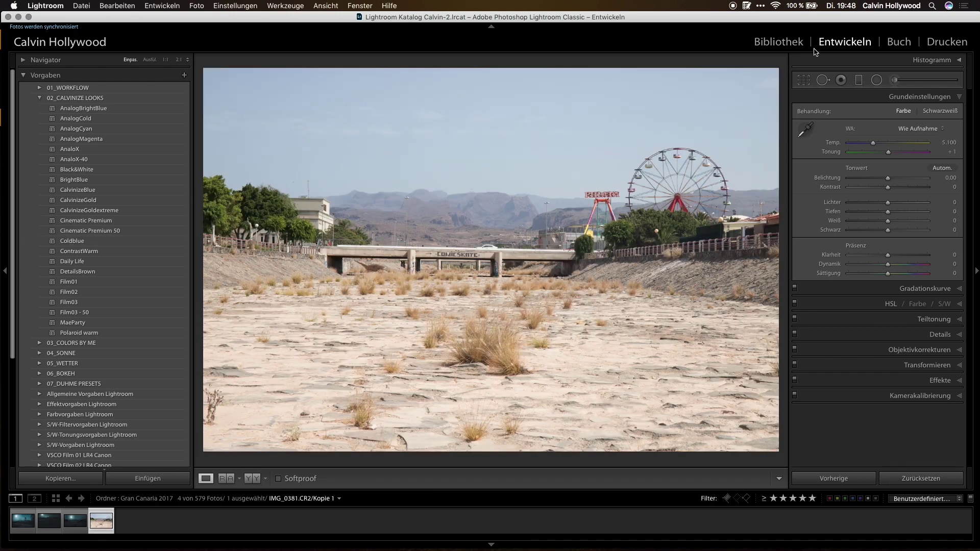
Crop off the bottom foreground, level the photo slightly, and cool Temp to 3,923 K.
left_click(820, 78)
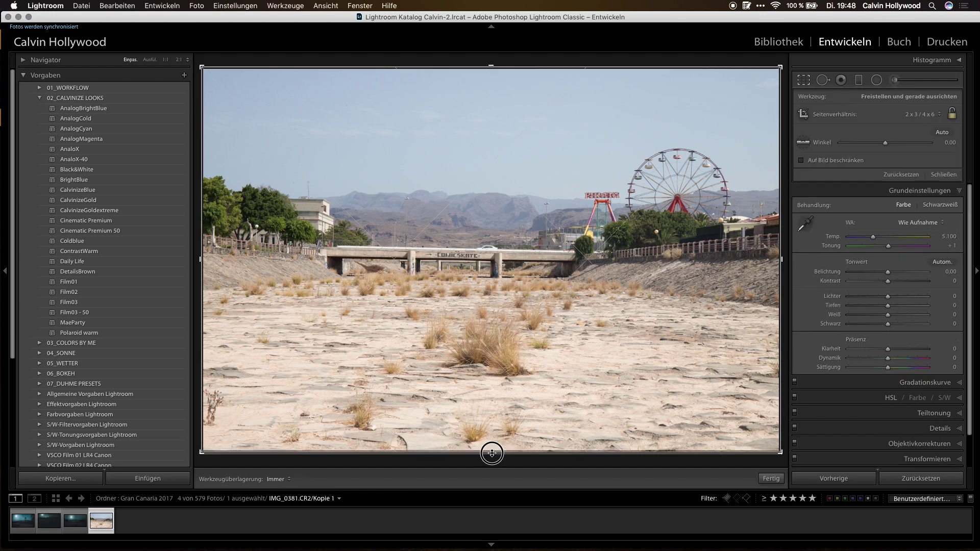
left_click_drag(491, 452, 493, 411)
left_click_drag(543, 58, 533, 70)
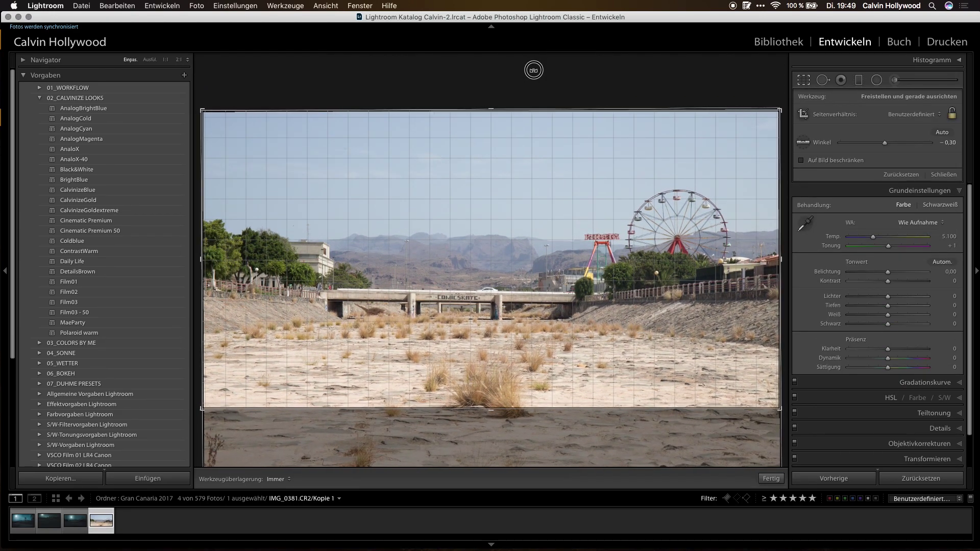
key("Return")
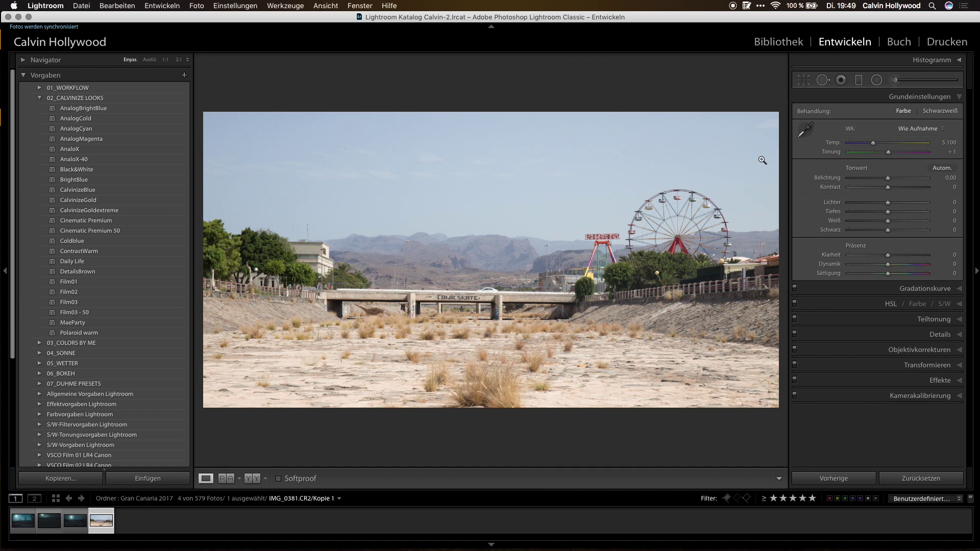
left_click(873, 144)
mouse_move(874, 145)
left_mouse_down()
mouse_move(864, 143)
mouse_move(885, 152)
mouse_move(863, 144)
left_mouse_up()
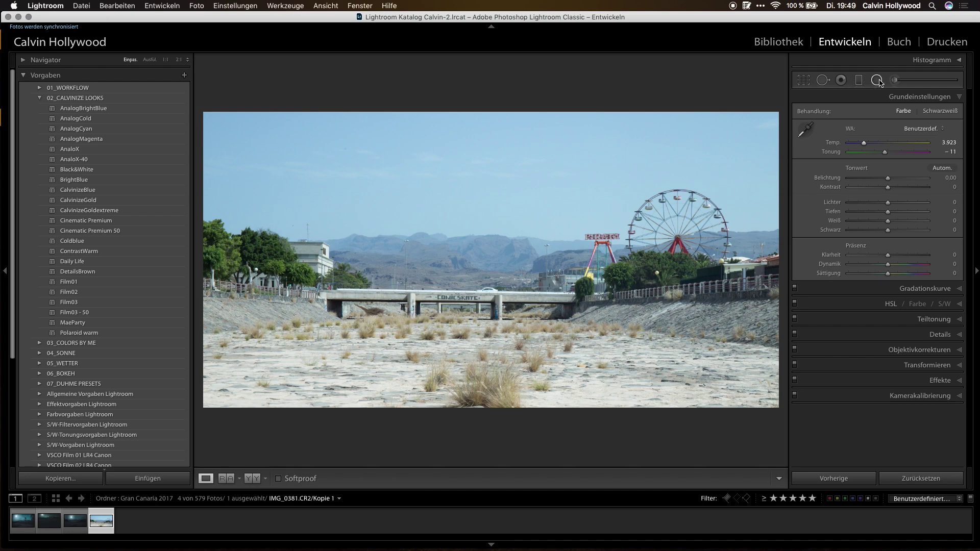
Add a radial filter in the upper-left sky with exposure lowered to about −2.31.
left_click(878, 82)
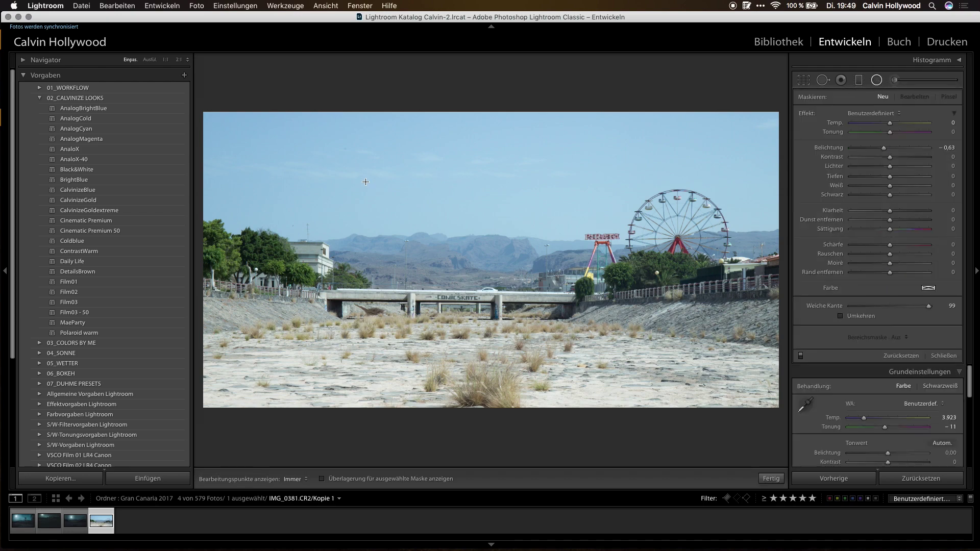
left_click_drag(366, 182, 440, 244)
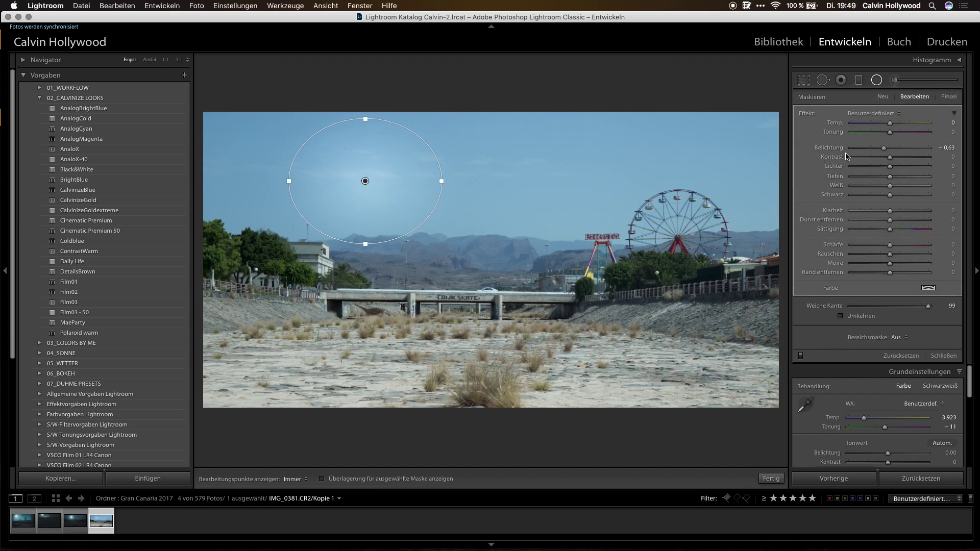
left_click_drag(883, 147, 870, 149)
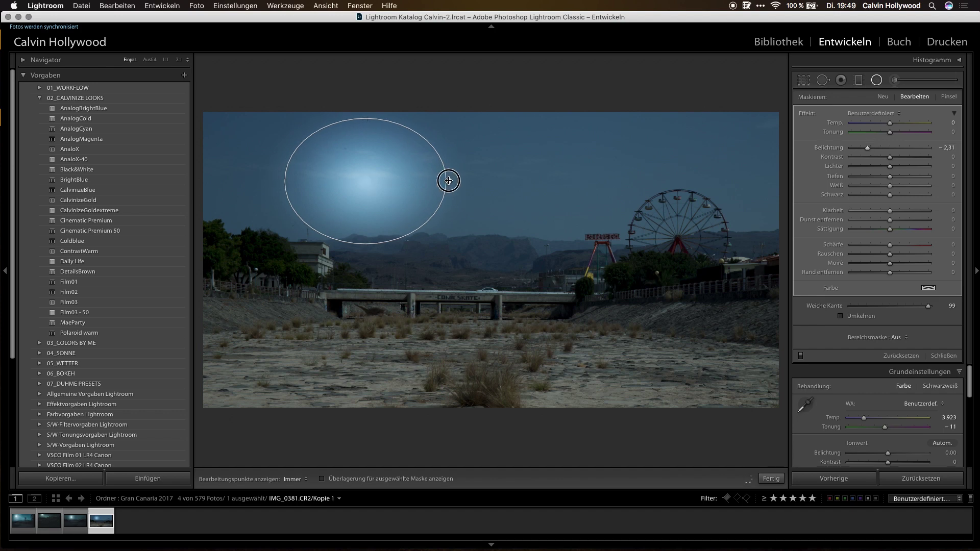
Reshape the radial halo into a wider, taller ellipse using its side and bottom handles.
left_click_drag(443, 181, 431, 181)
left_click_drag(366, 121, 366, 129)
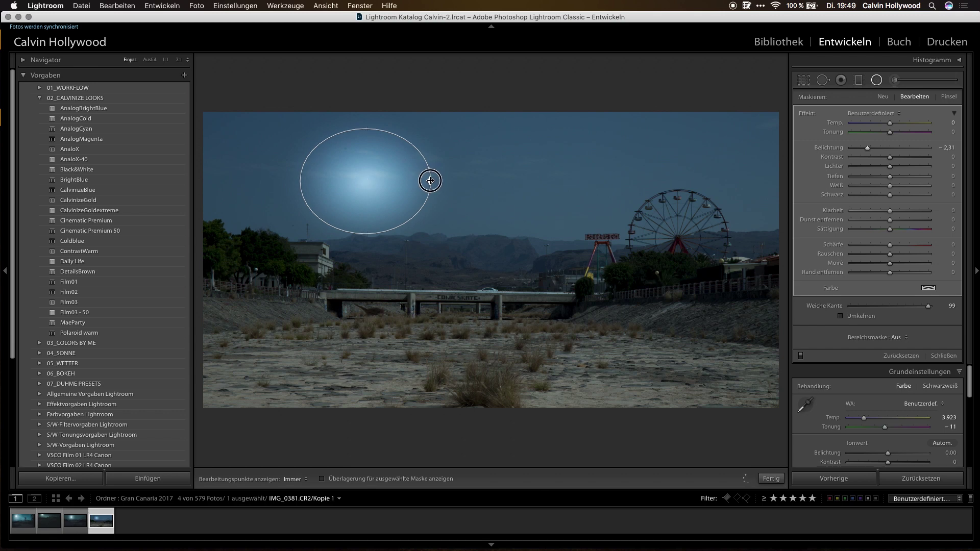
left_click_drag(429, 181, 441, 180)
left_click_drag(367, 237, 366, 245)
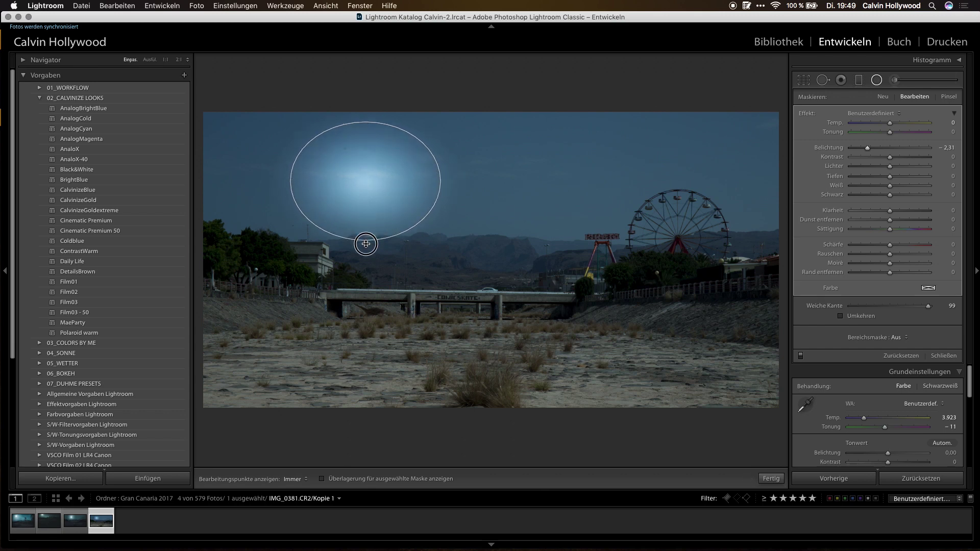
left_click_drag(365, 181, 361, 177)
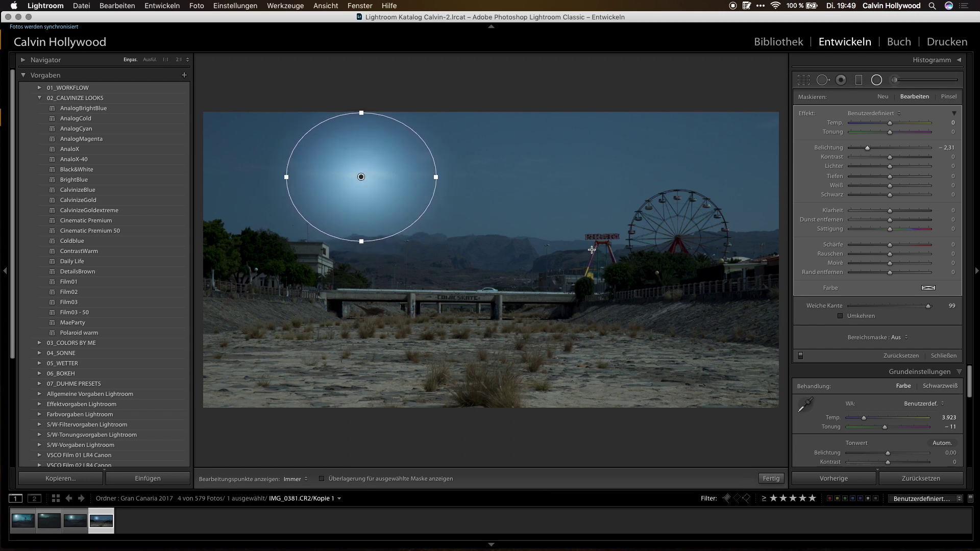
left_click(885, 98)
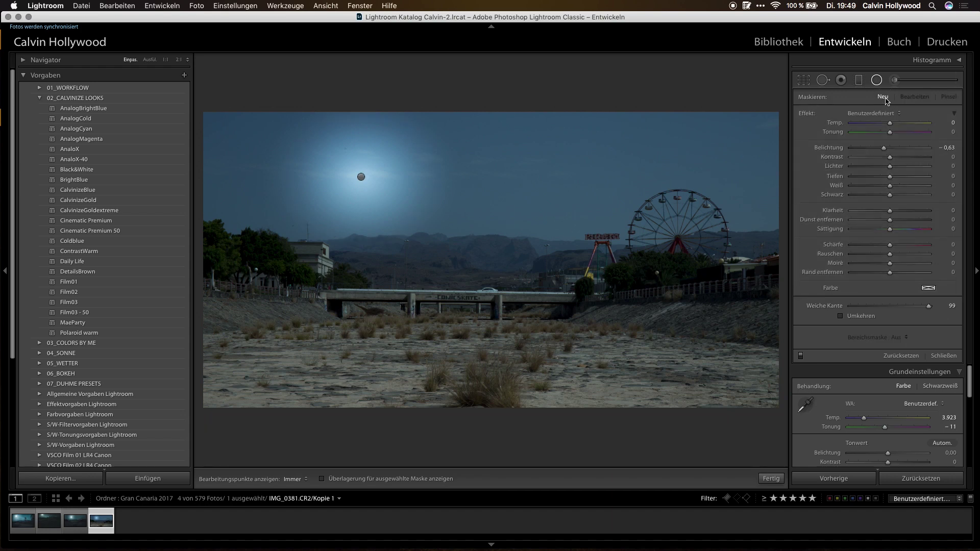
Add an inverted small radial filter at +3.88 exposure with Feather 15 for the moon.
left_click(885, 148)
left_click_drag(886, 150, 900, 150)
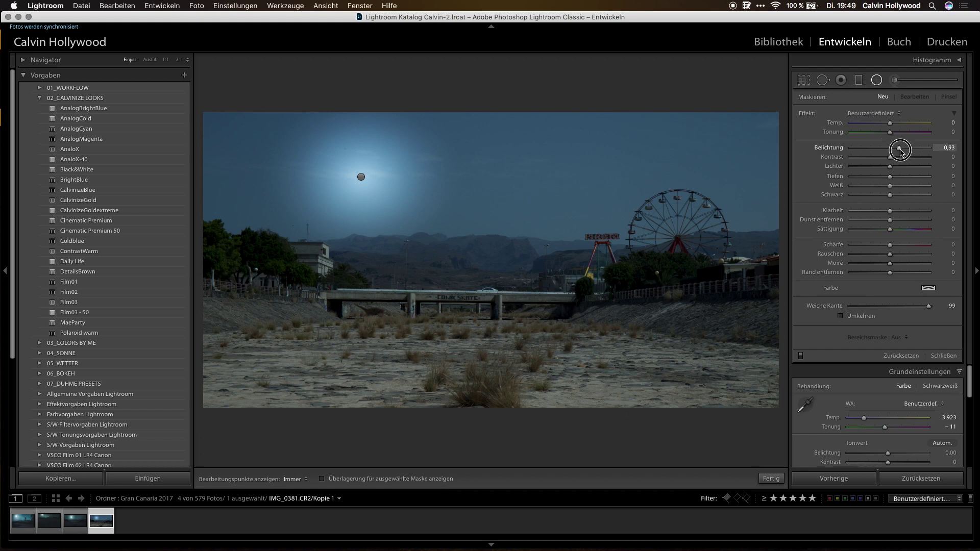
left_click(841, 316)
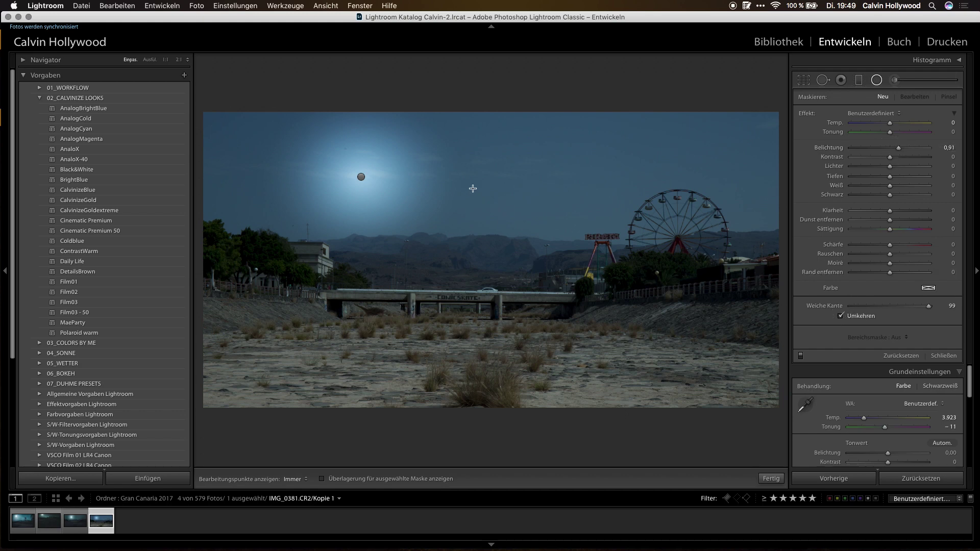
left_click_drag(494, 189, 515, 205)
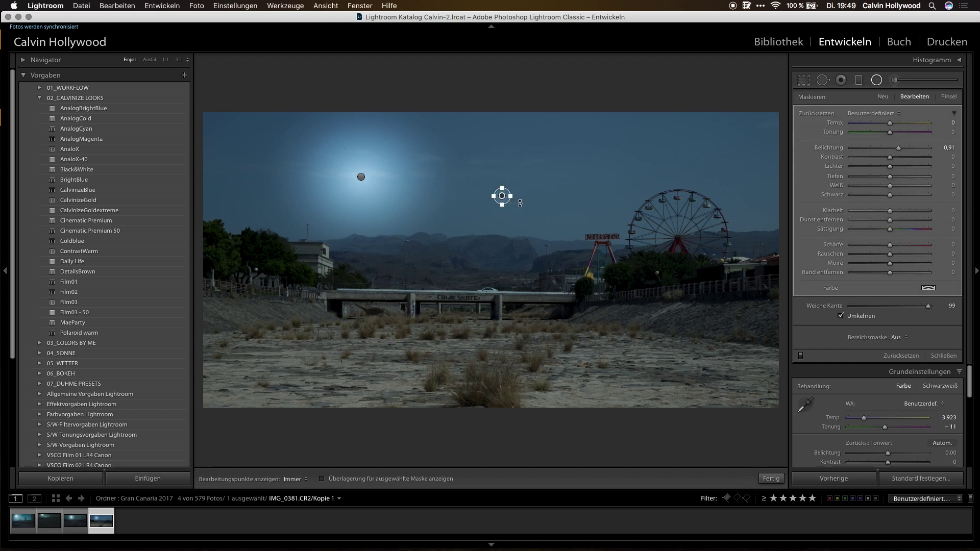
left_click_drag(900, 148, 922, 151)
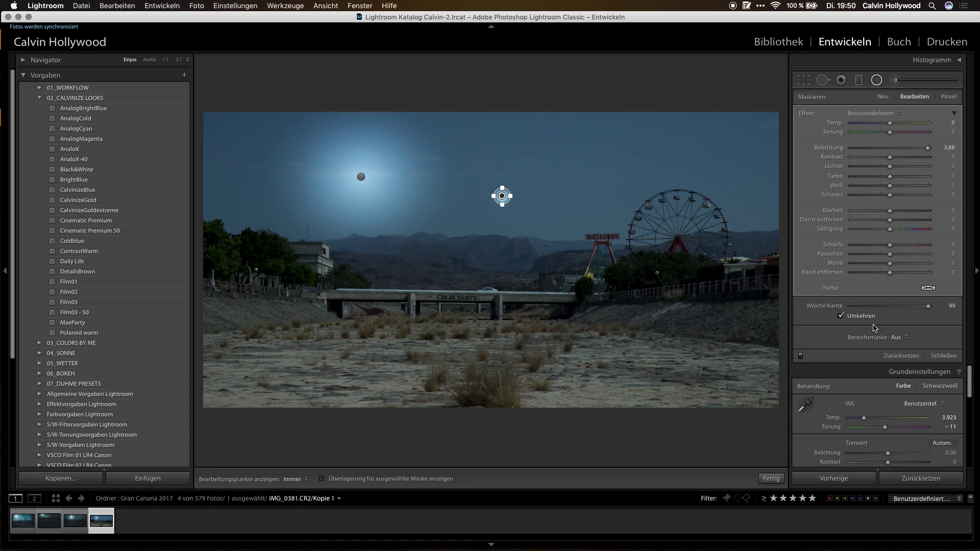
mouse_move(928, 306)
left_mouse_down()
mouse_move(845, 305)
mouse_move(864, 306)
left_mouse_up()
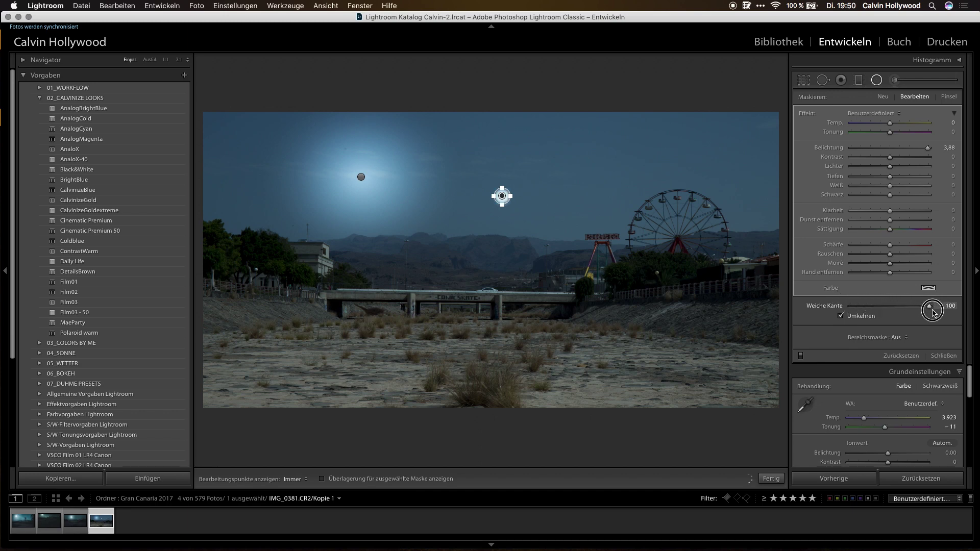
left_click_drag(864, 306, 862, 306)
Reposition the moon filter within the halo, previewing it with the tool hidden.
left_click(361, 176)
left_click_drag(361, 176, 363, 177)
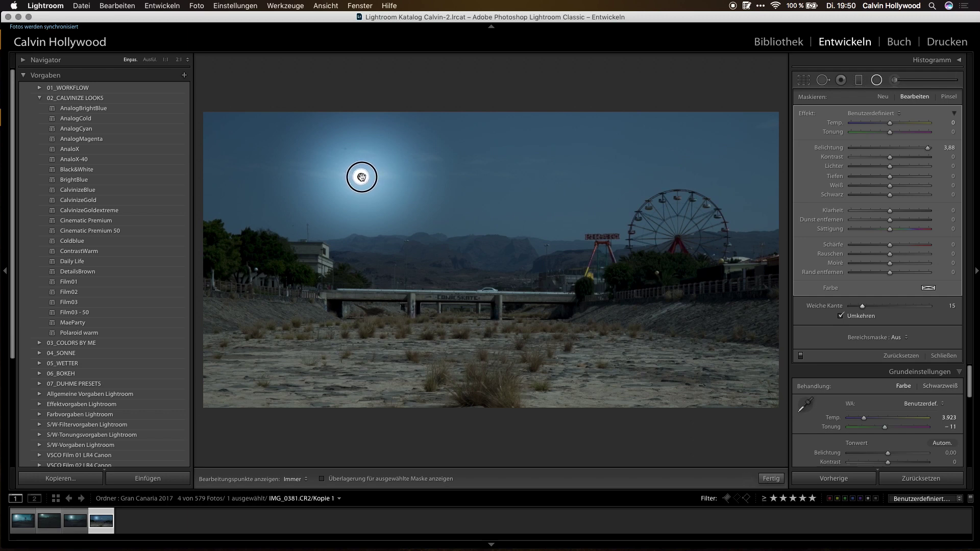
left_click(877, 80)
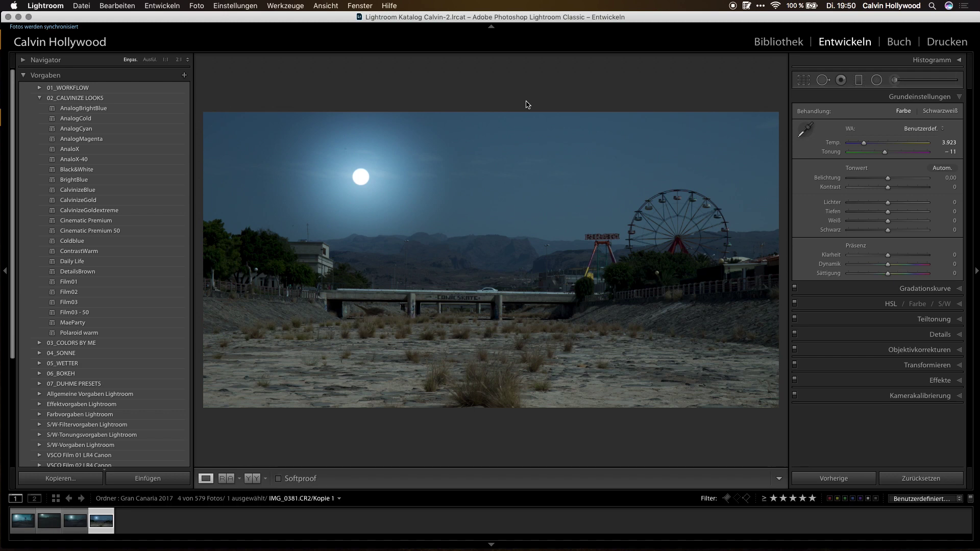
left_click(877, 79)
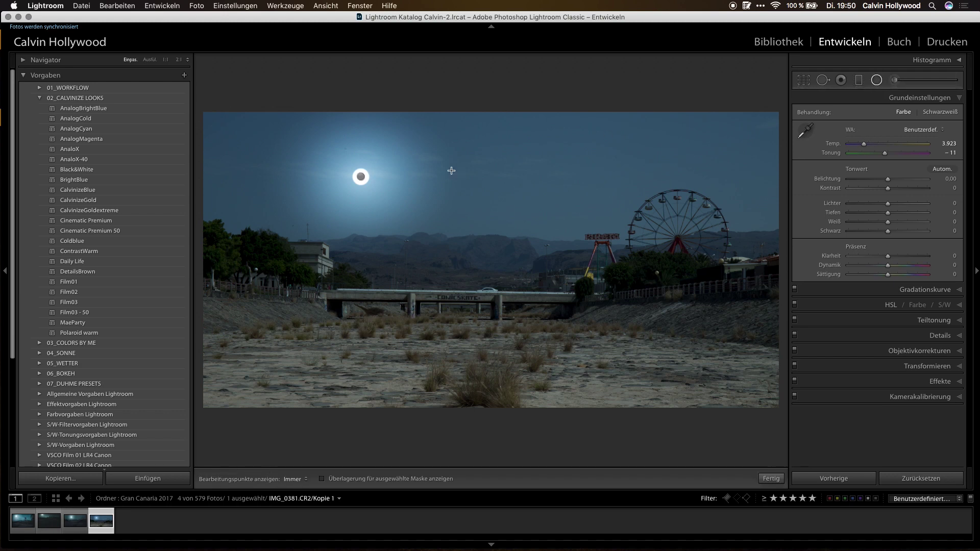
left_click(361, 177)
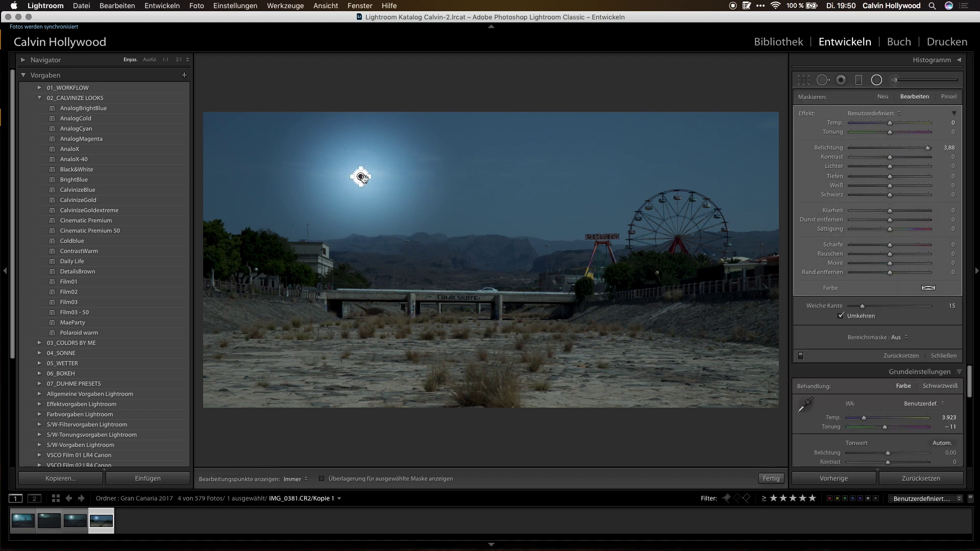
left_click_drag(418, 183, 427, 180)
key("alt")
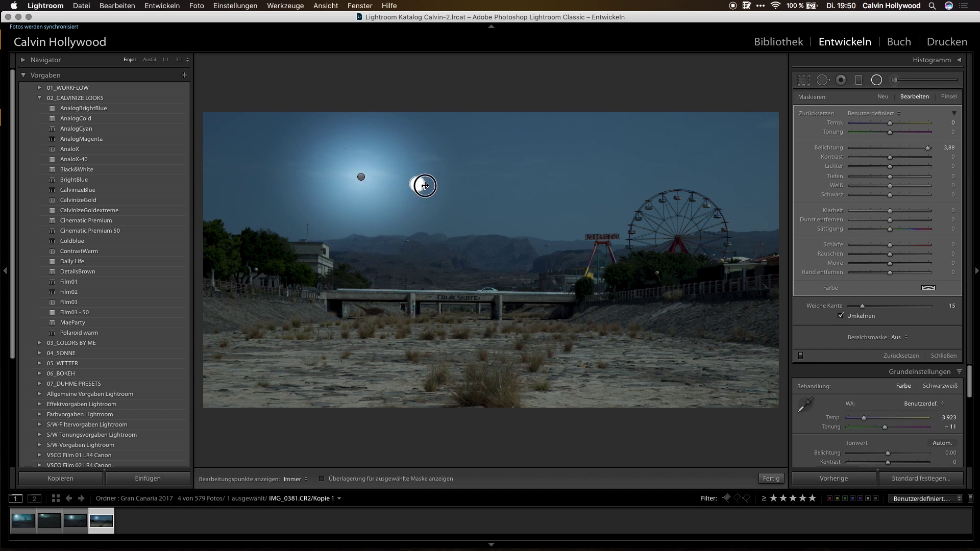
mouse_move(416, 184)
left_mouse_down()
mouse_move(360, 176)
mouse_move(333, 155)
left_mouse_up()
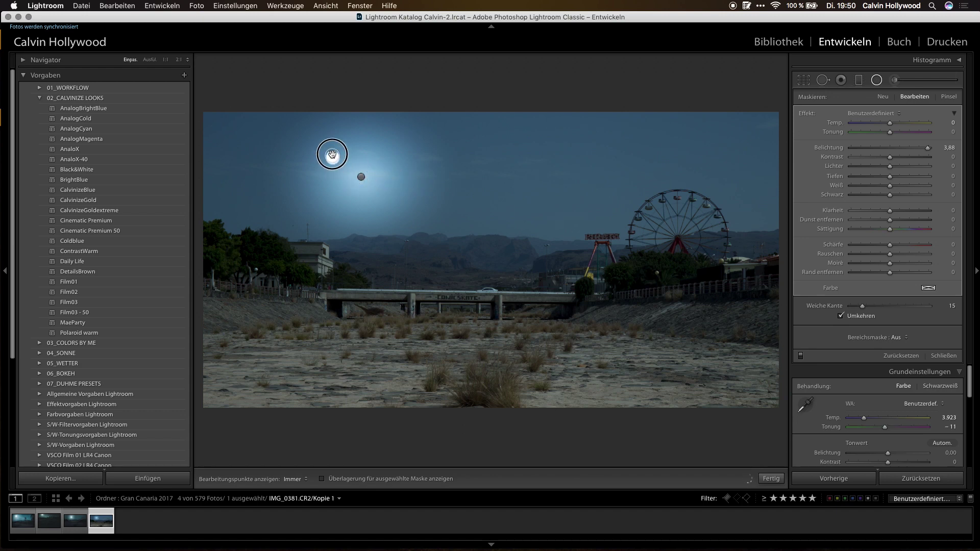
Move the halo filter up and to the left and set its exposure to −2.33.
left_click(361, 177)
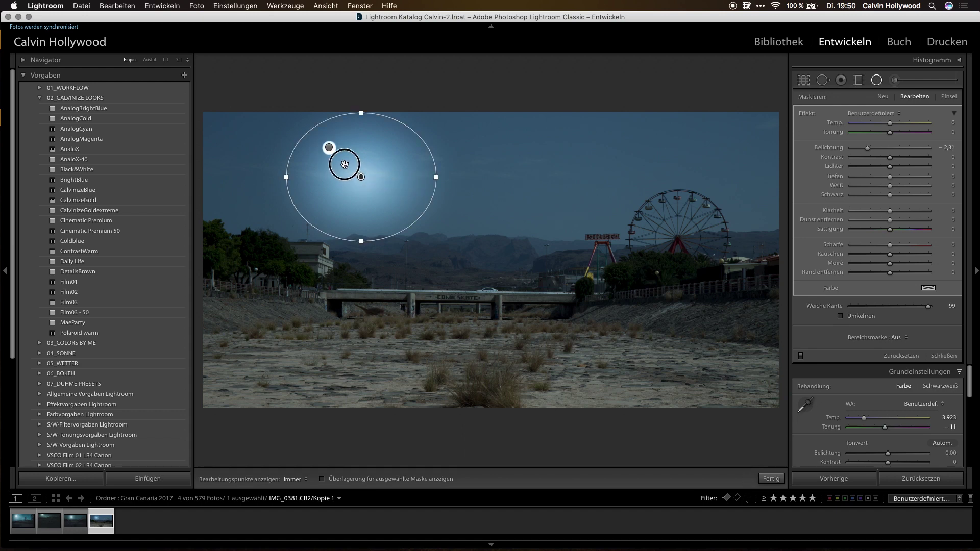
left_click_drag(361, 177, 332, 150)
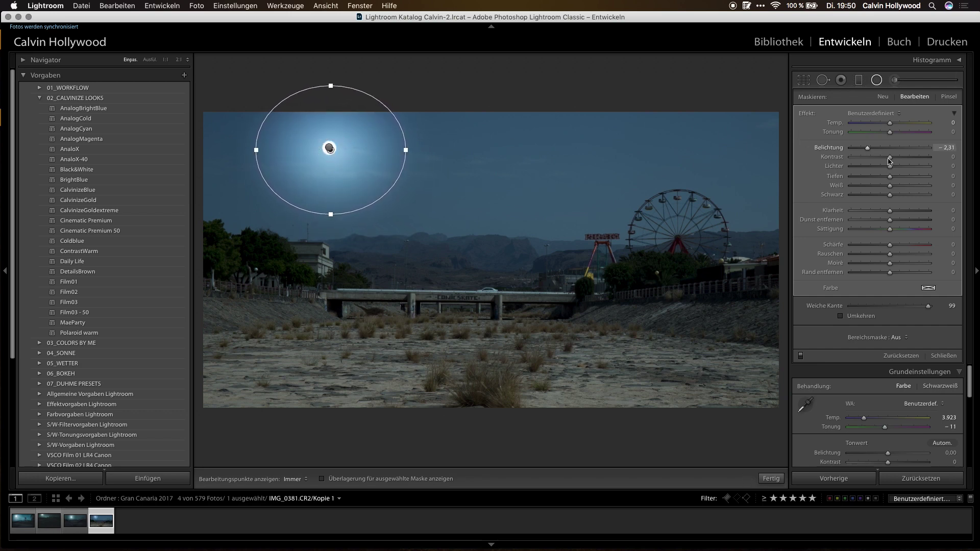
left_click(868, 149)
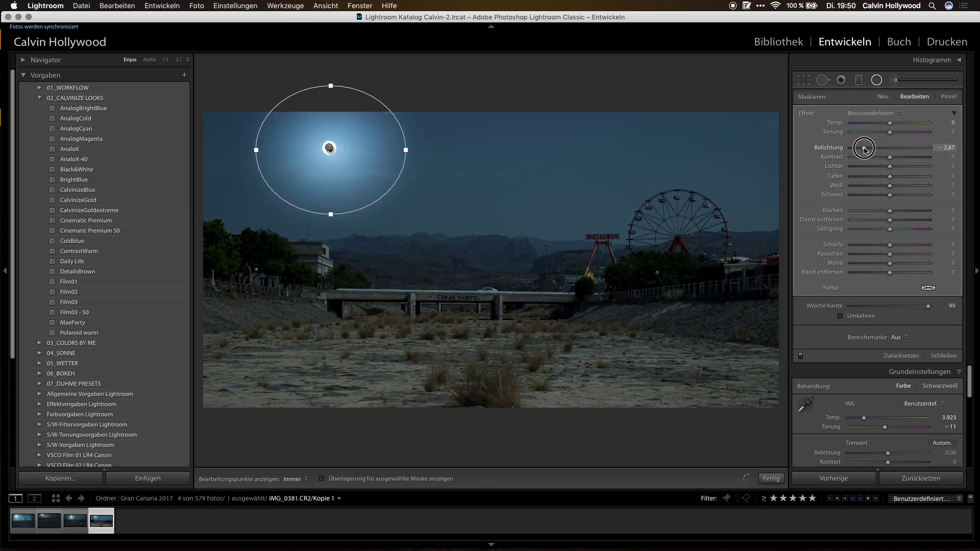
left_click_drag(868, 148, 868, 150)
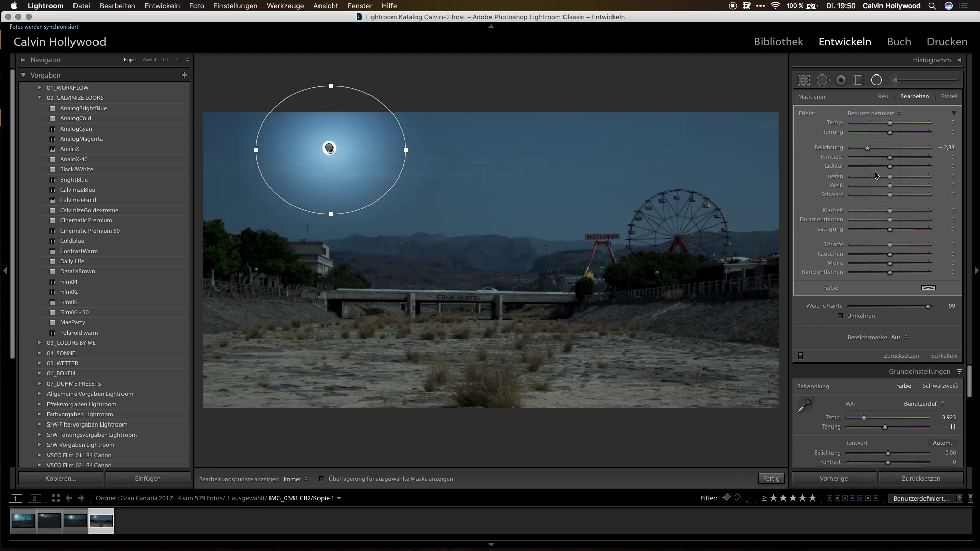
left_click(890, 166)
Lower the halo's highlights and cool it to temp −12, tint −5, exposure −2.04.
mouse_move(891, 167)
left_mouse_down()
mouse_move(870, 167)
mouse_move(873, 187)
left_mouse_up()
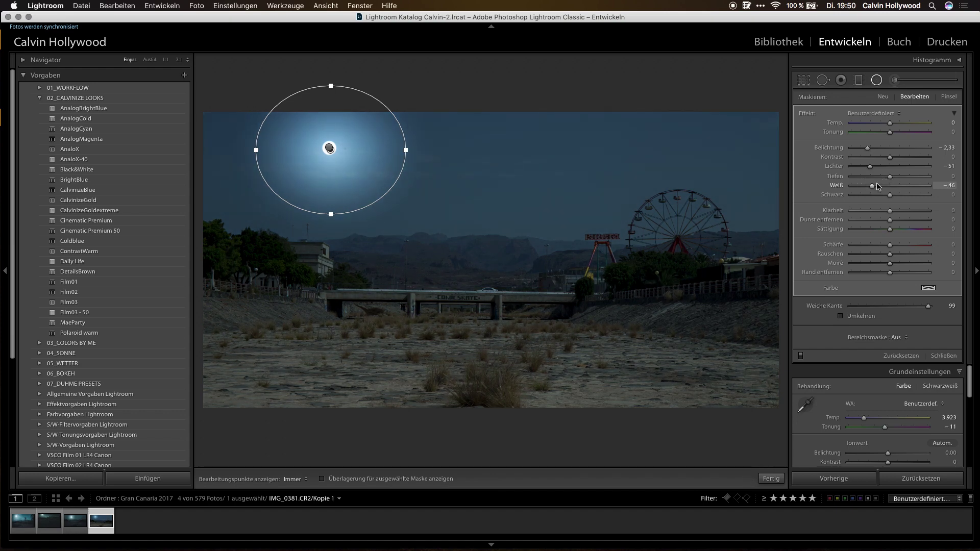
left_click_drag(890, 124, 889, 134)
left_click_drag(869, 149, 872, 150)
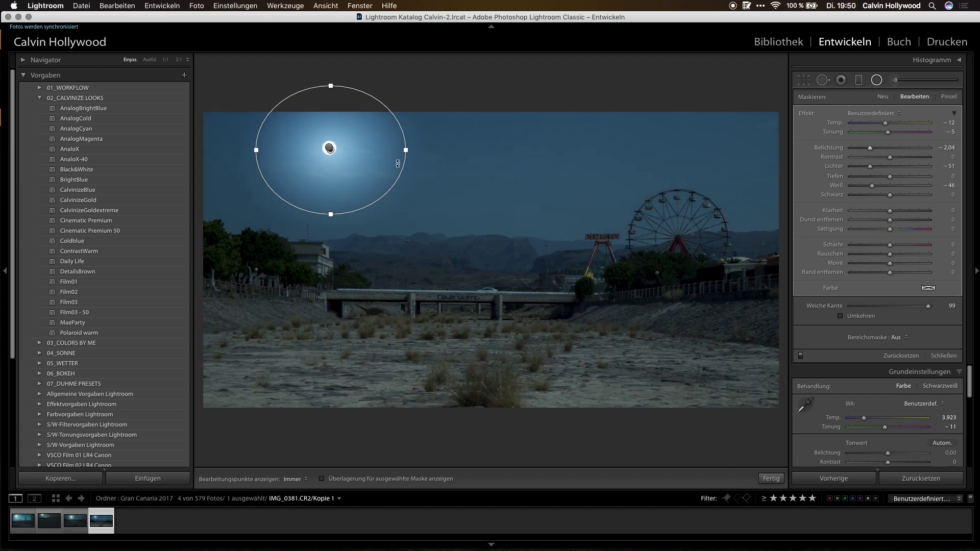
left_click(330, 148)
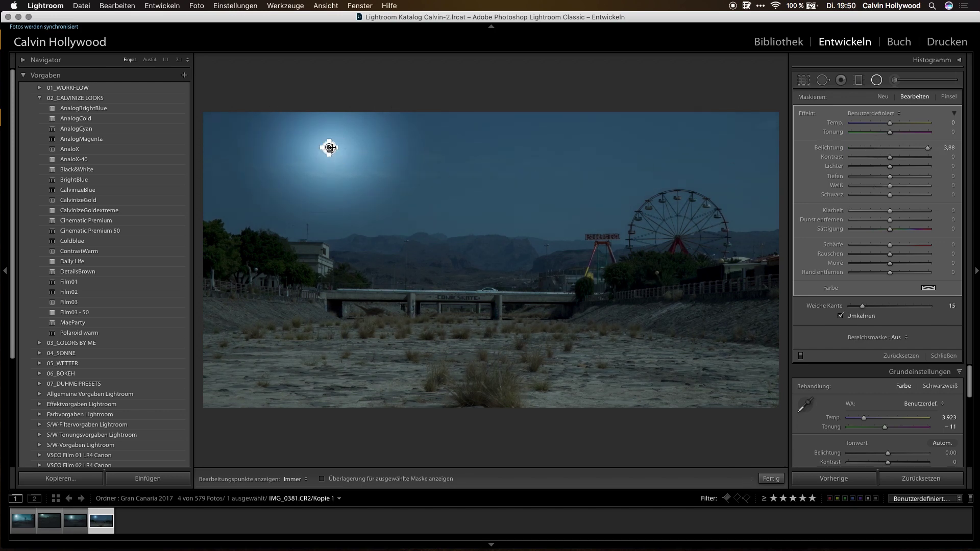
left_click(875, 81)
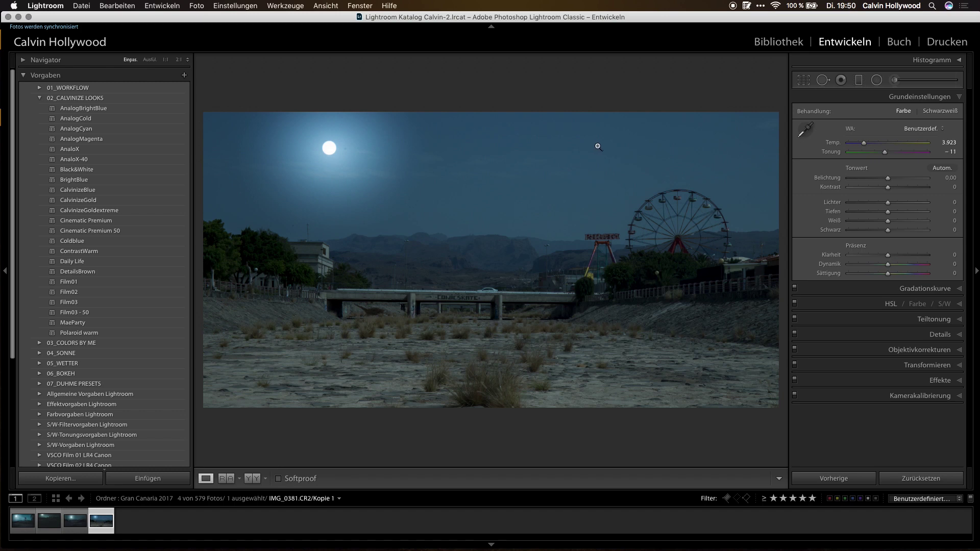
Add graduated filters rising from the bottom and over the right side, darkened to about −0.87.
left_click(859, 80)
left_click_drag(465, 431, 467, 189)
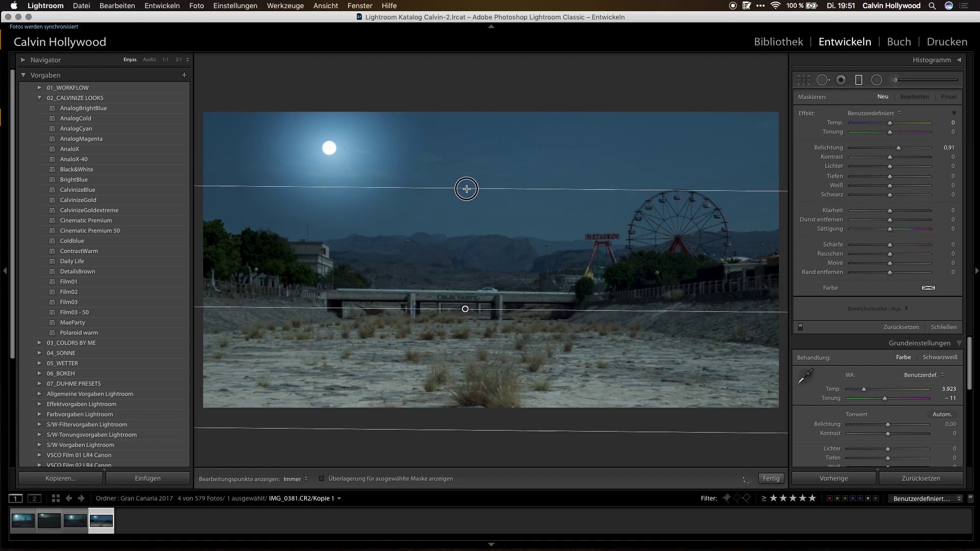
mouse_move(897, 148)
left_mouse_down()
mouse_move(879, 148)
mouse_move(885, 124)
mouse_move(875, 148)
left_mouse_up()
left_click_drag(786, 143, 471, 202)
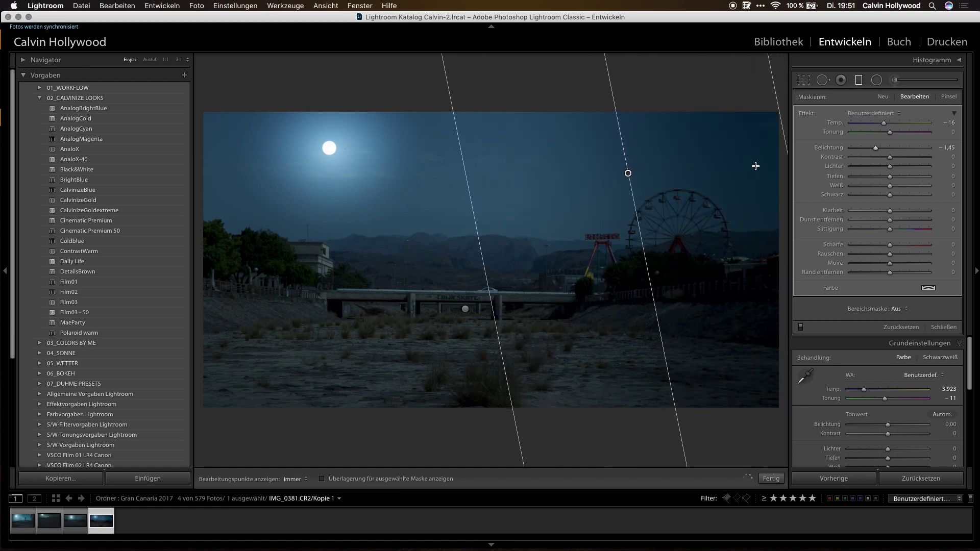
left_click_drag(876, 149, 881, 148)
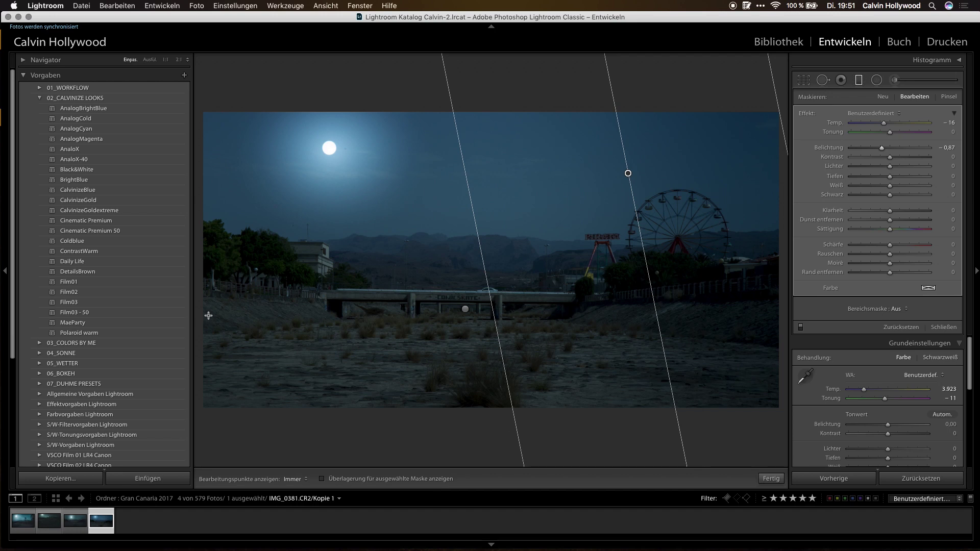
Add a diagonal gradient on the left side and darken it to −1.34 exposure.
left_click_drag(195, 435, 357, 234)
left_click_drag(882, 148, 882, 149)
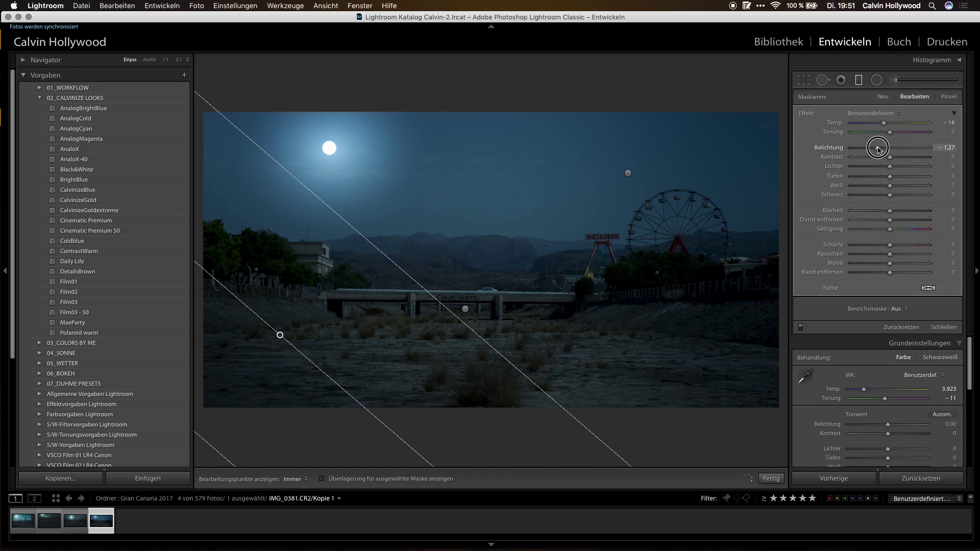
left_click_drag(882, 149, 877, 148)
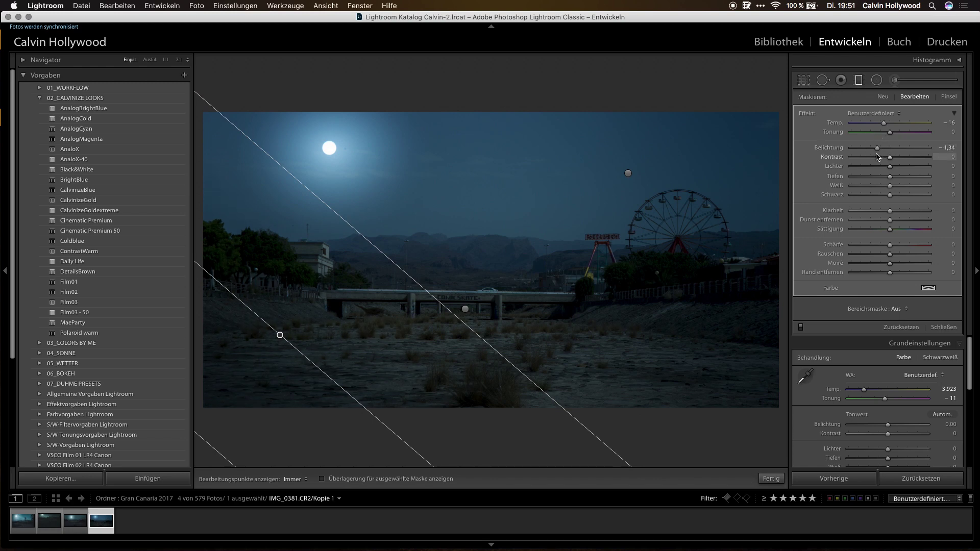
left_click(859, 81)
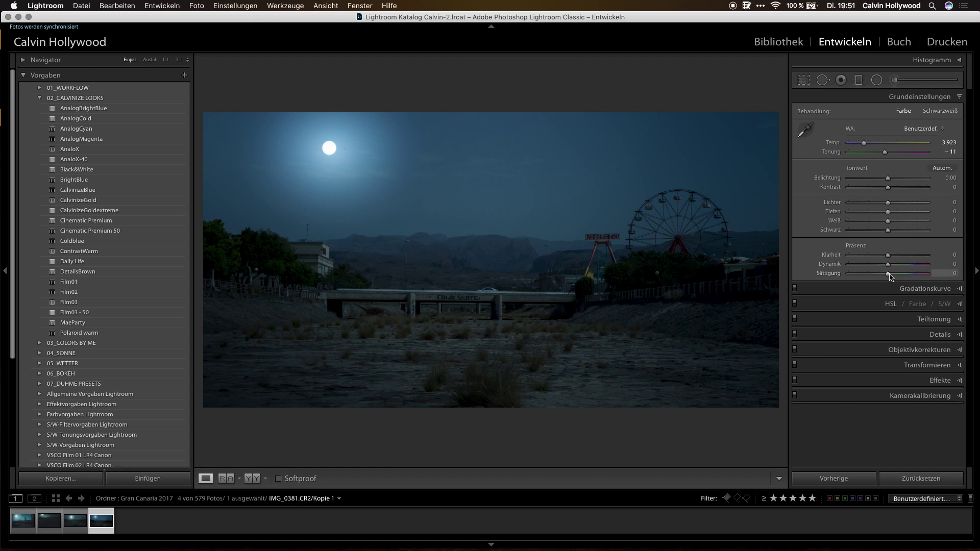
Reduce saturation to −13 and further darken the horizontal gradient's exposure and whites.
left_click_drag(889, 276, 884, 275)
left_click_drag(885, 274, 883, 274)
left_click(859, 80)
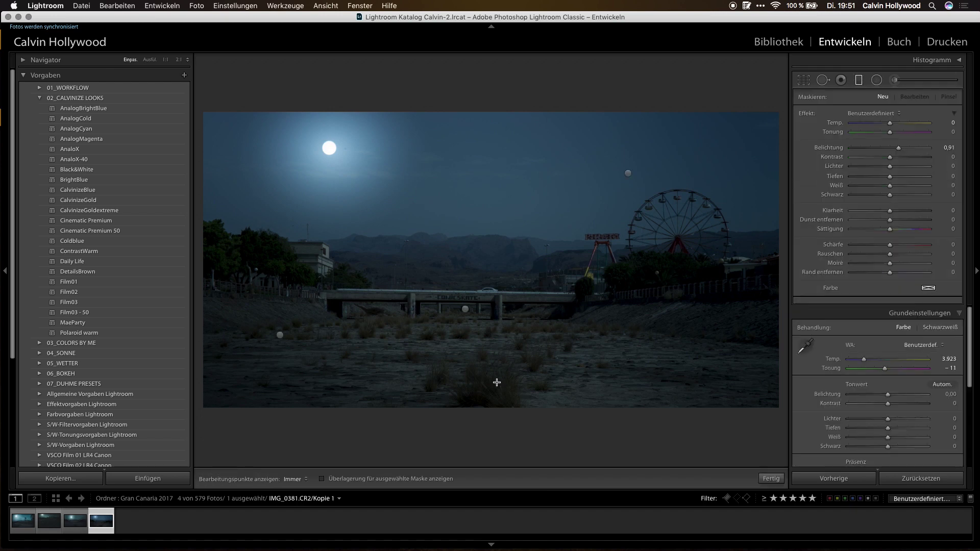
left_click(465, 311)
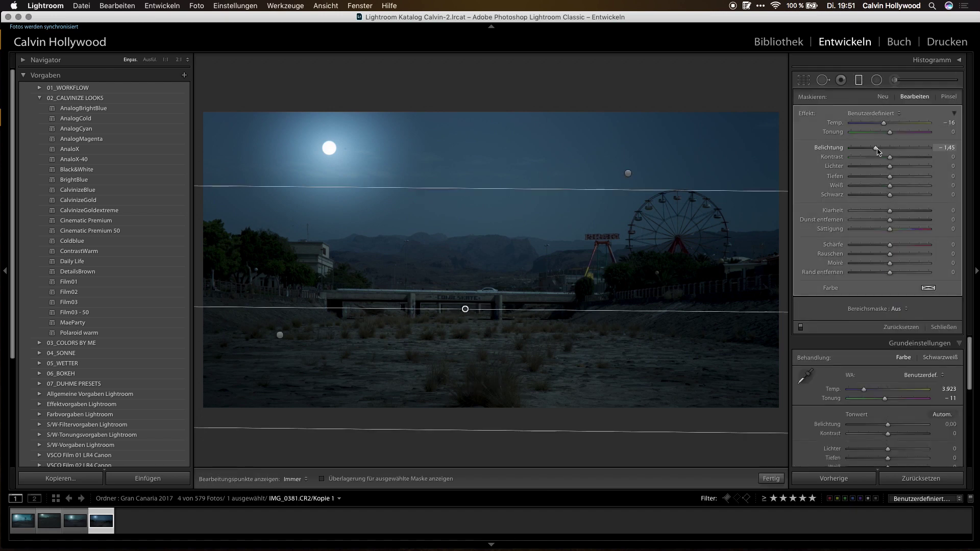
left_click_drag(875, 148, 872, 147)
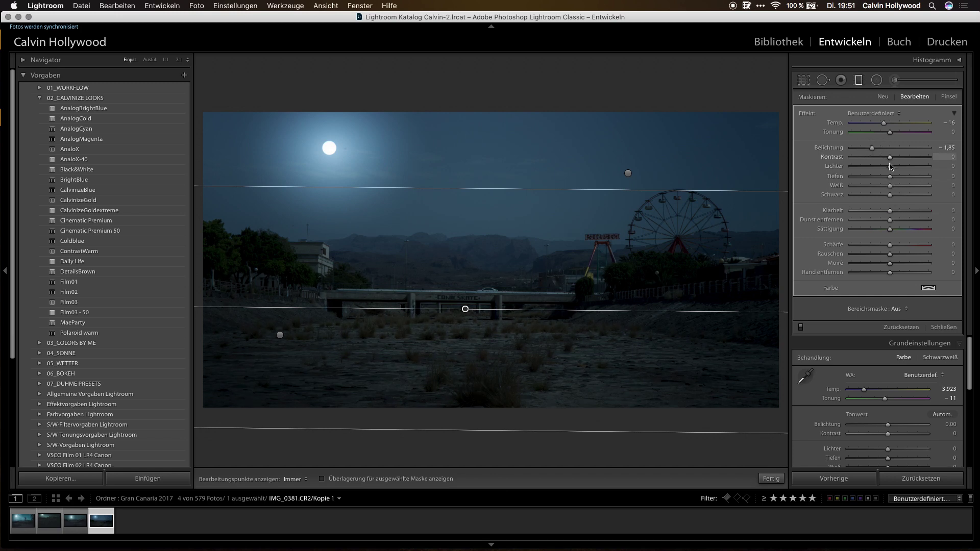
mouse_move(890, 185)
left_mouse_down()
mouse_move(862, 187)
mouse_move(888, 185)
left_mouse_up()
left_click(858, 80)
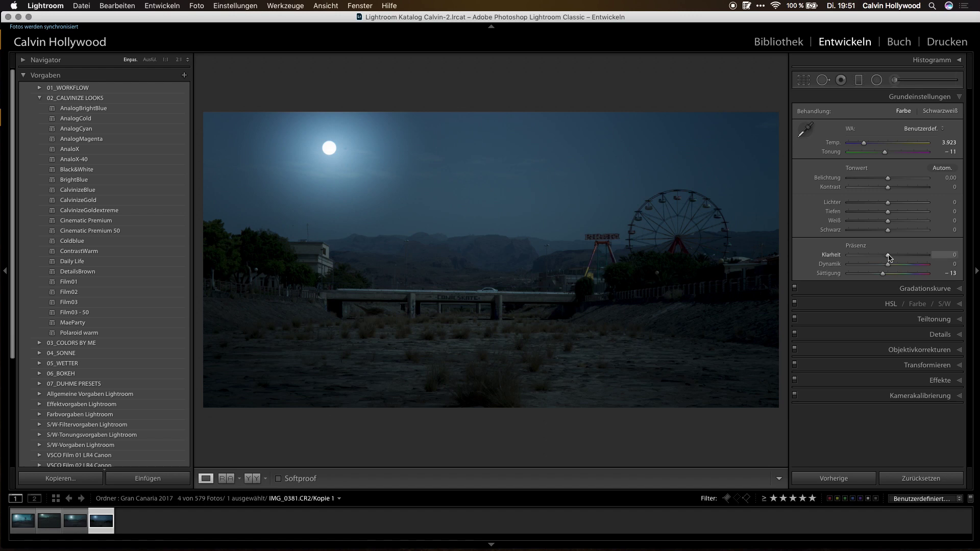
Set clarity to −23 and shift the tint greener to −17.
left_click_drag(889, 256, 929, 257)
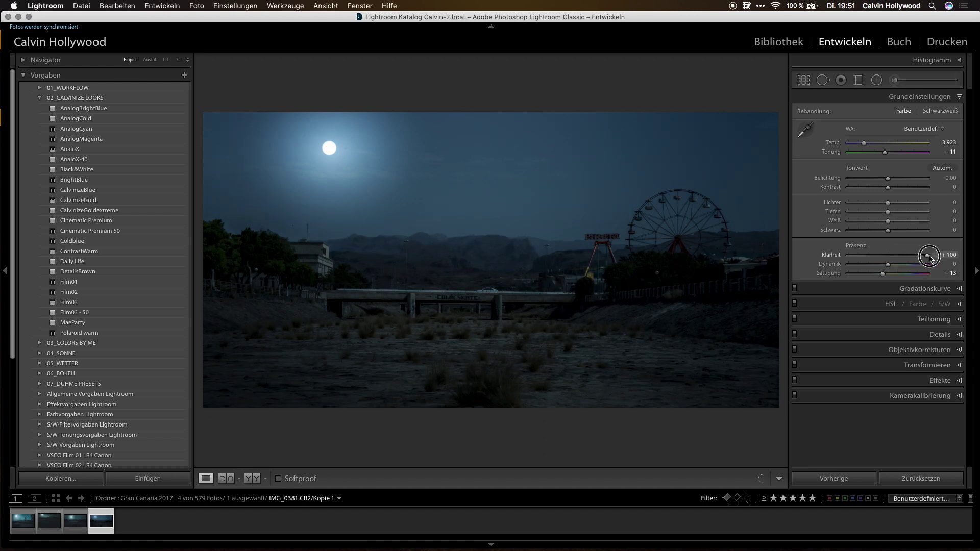
mouse_move(929, 258)
left_mouse_down()
mouse_move(849, 258)
mouse_move(887, 258)
mouse_move(863, 258)
mouse_move(879, 257)
left_mouse_up()
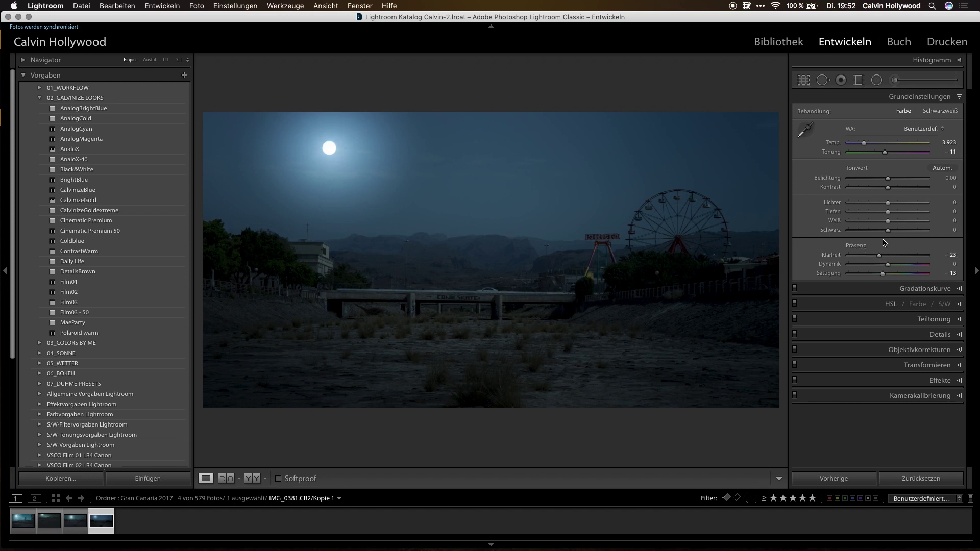
left_click_drag(885, 153, 883, 153)
left_click(877, 80)
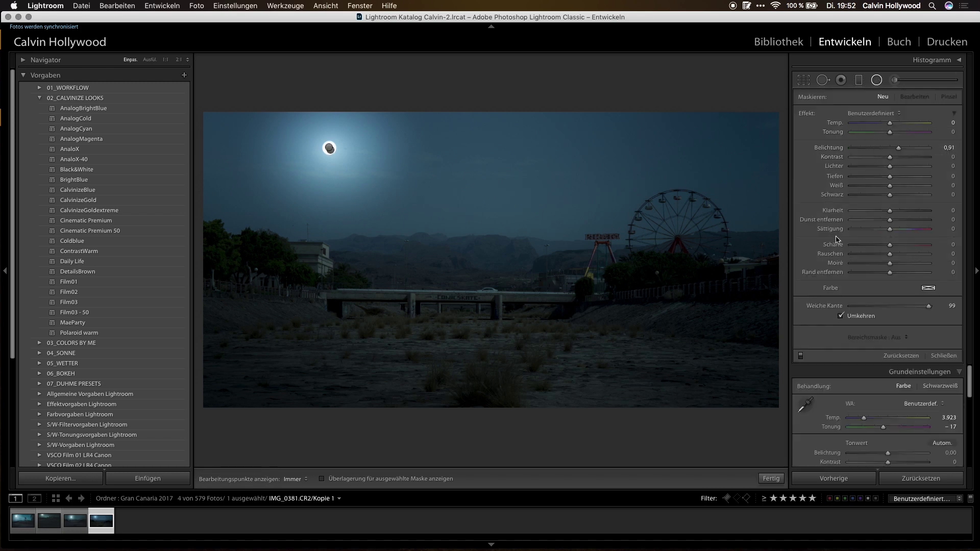
Draw a wide, flat radial filter across the bridge at +0.91 exposure.
left_click_drag(413, 284, 540, 306)
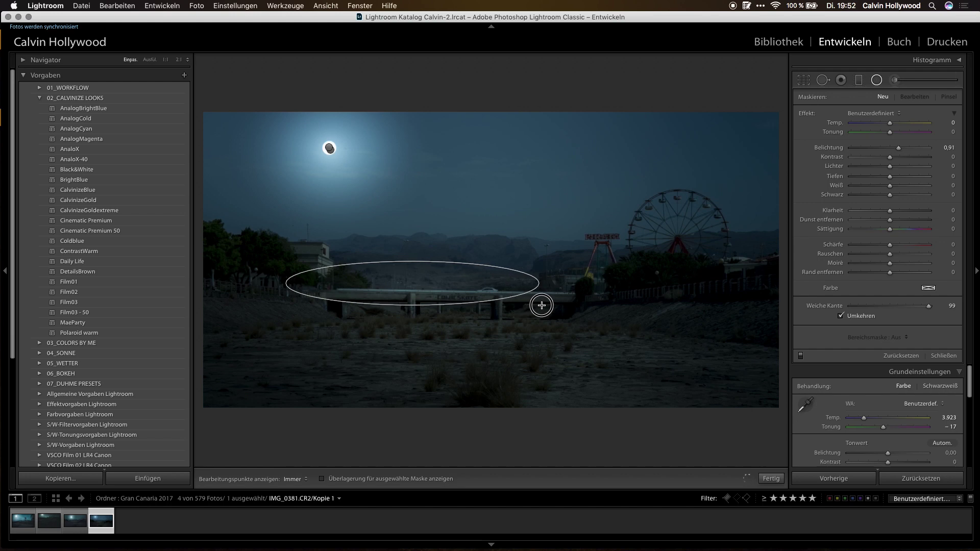
left_click_drag(541, 305, 552, 299)
left_click_drag(410, 279, 398, 269)
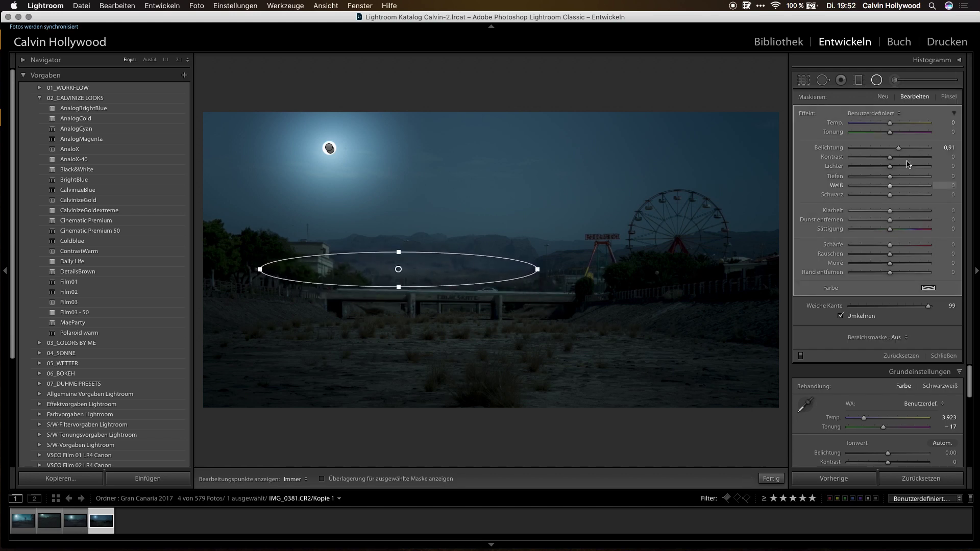
left_click_drag(898, 147, 895, 147)
Add a small radial filter near the Ferris wheel base and delete the extra foreground ellipse.
left_click_drag(547, 281, 568, 292)
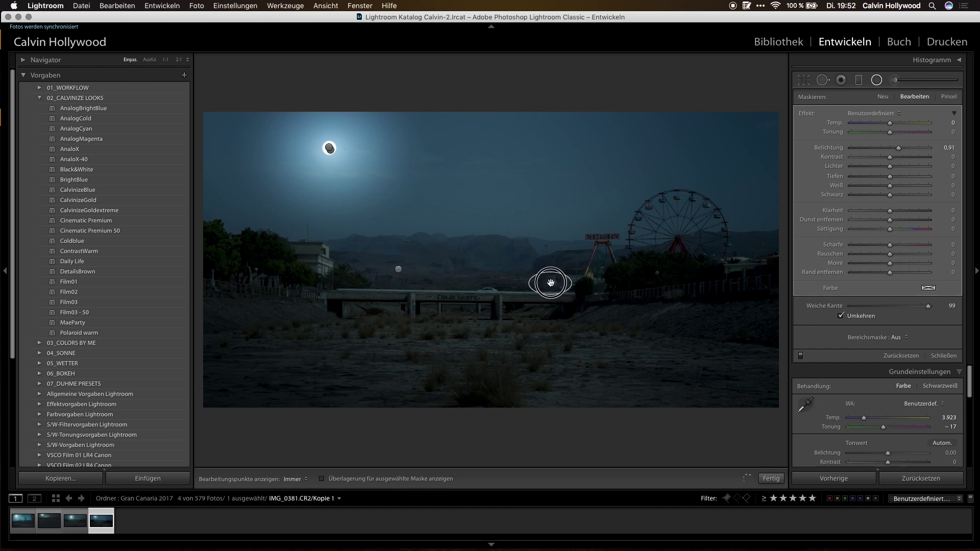
left_click_drag(549, 283, 547, 282)
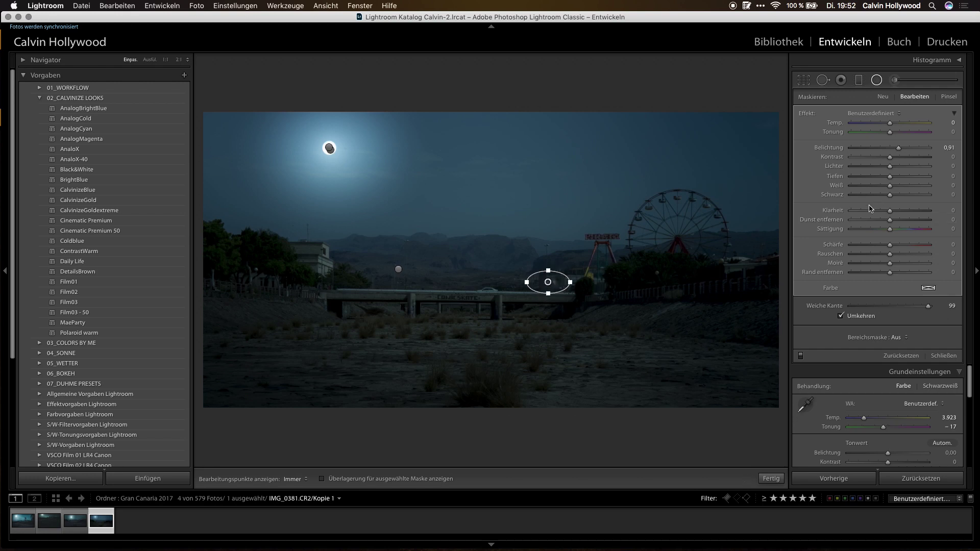
left_click_drag(440, 324, 552, 334)
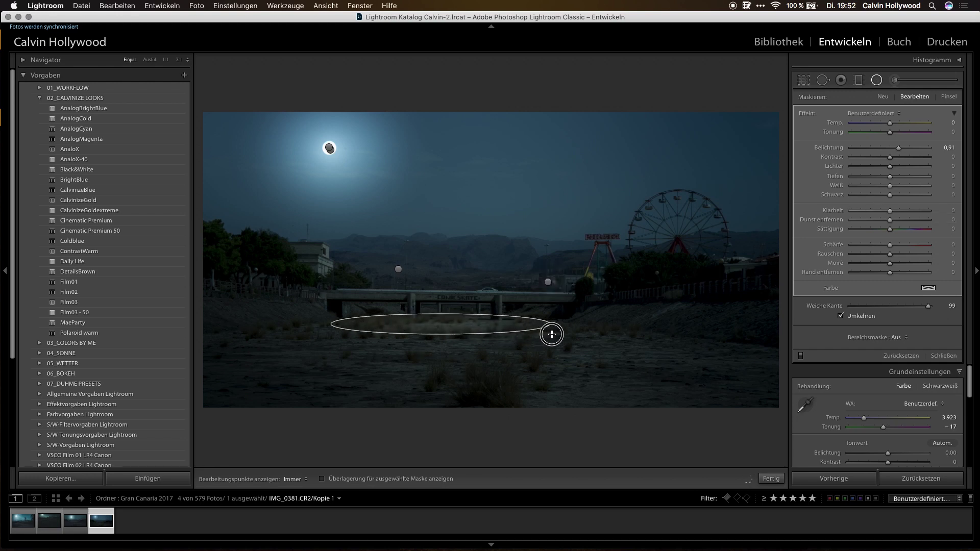
key("Delete")
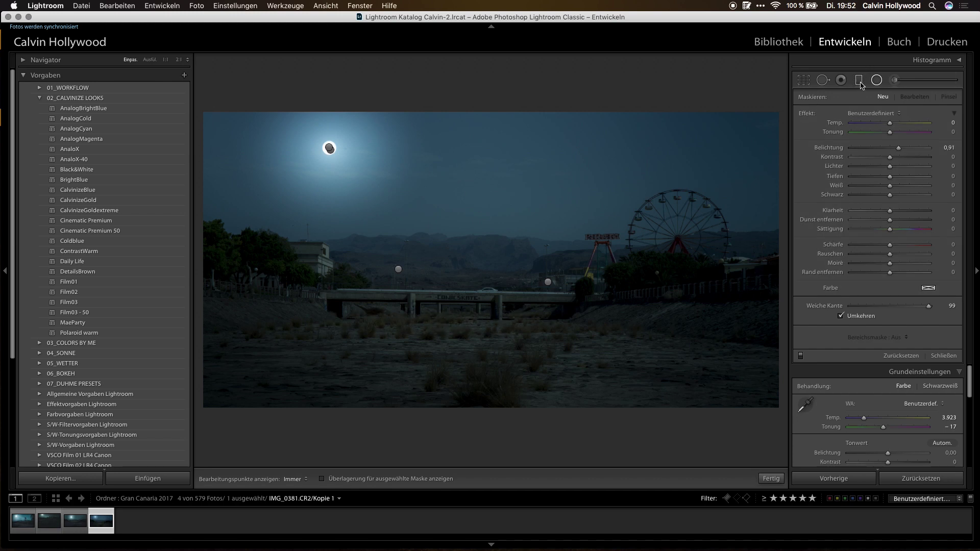
left_click(877, 80)
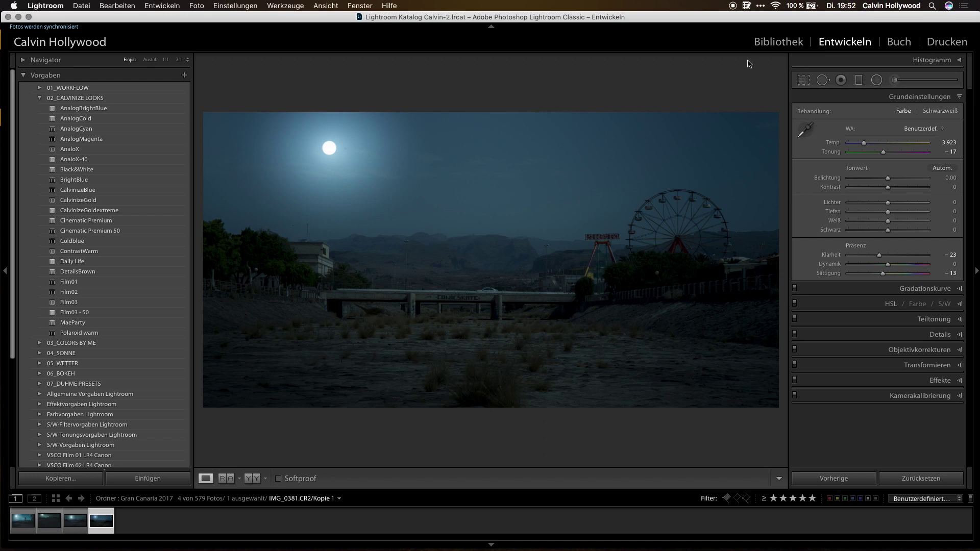
Set tint to −30 and saturation to −28, checking against the neighbouring teal version.
key("Left")
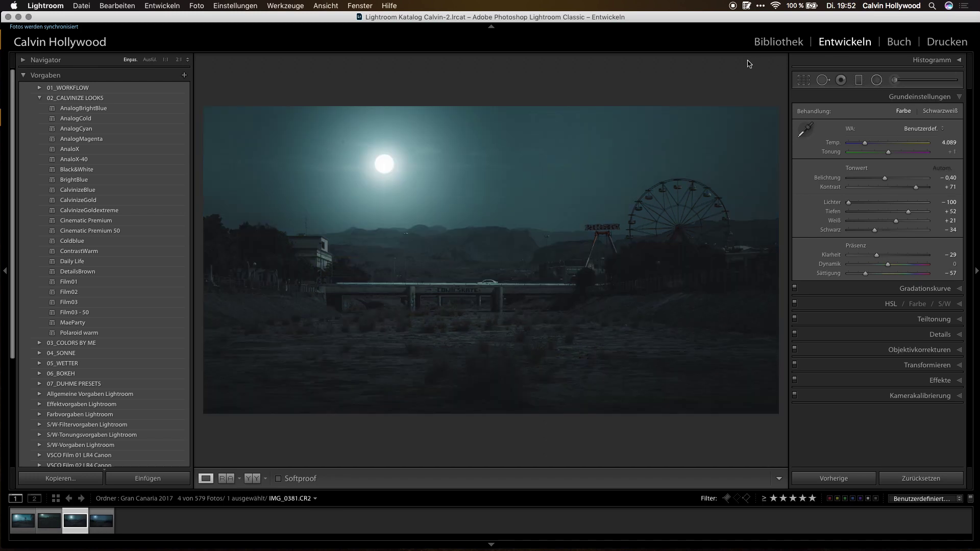
key("Right")
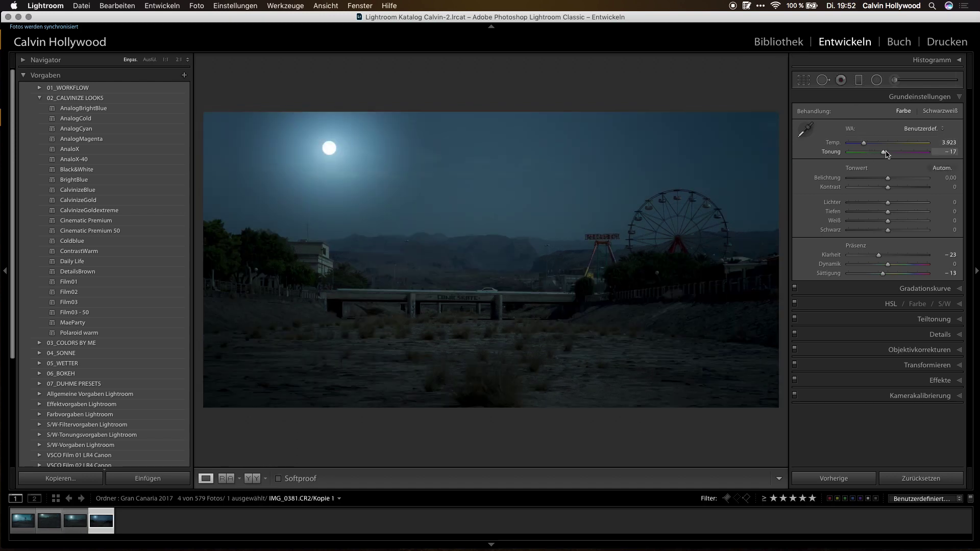
left_click_drag(884, 152, 883, 154)
key("Left")
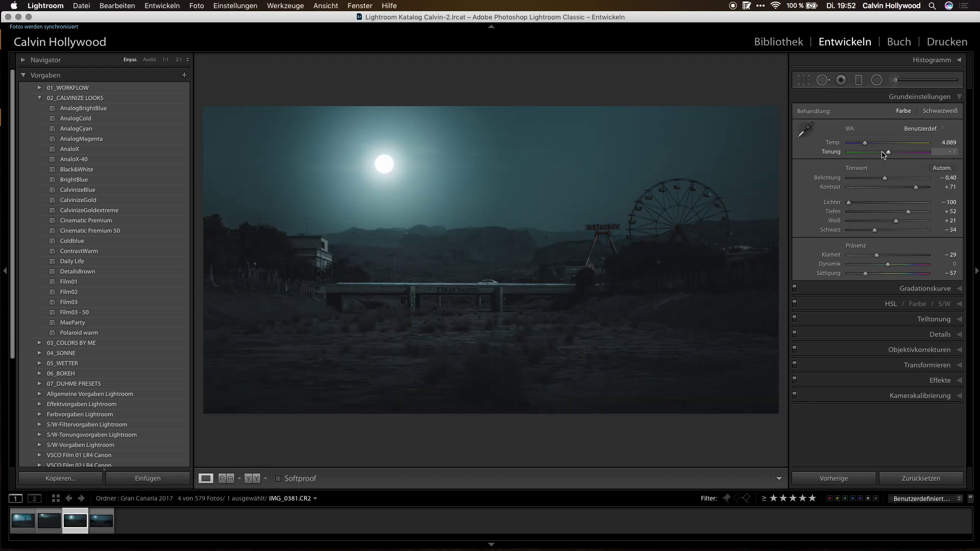
key("Right")
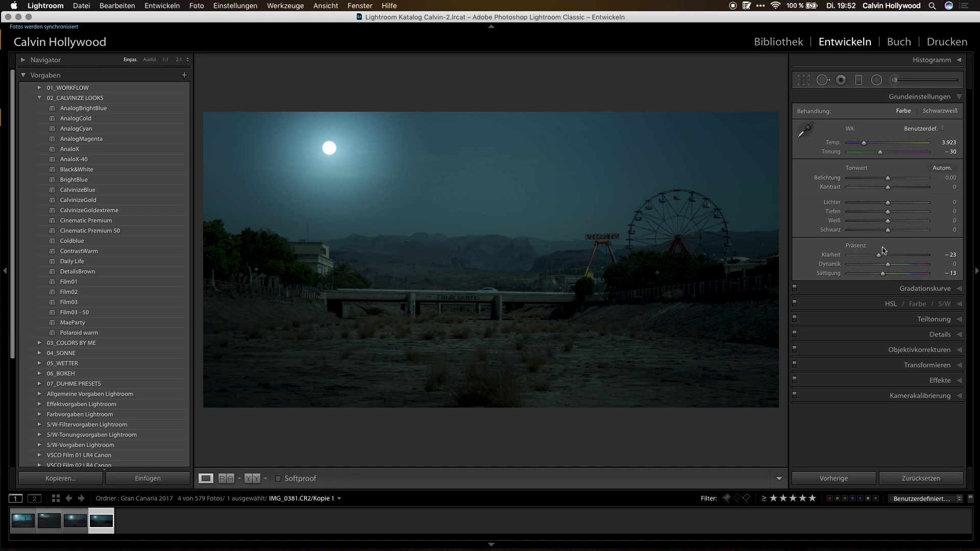
left_click_drag(884, 275, 876, 274)
Lift the tone curve's black point and bend the lower midtones, then switch to IMG_0262.CR2.
left_click(926, 289)
left_click_drag(837, 207, 860, 188)
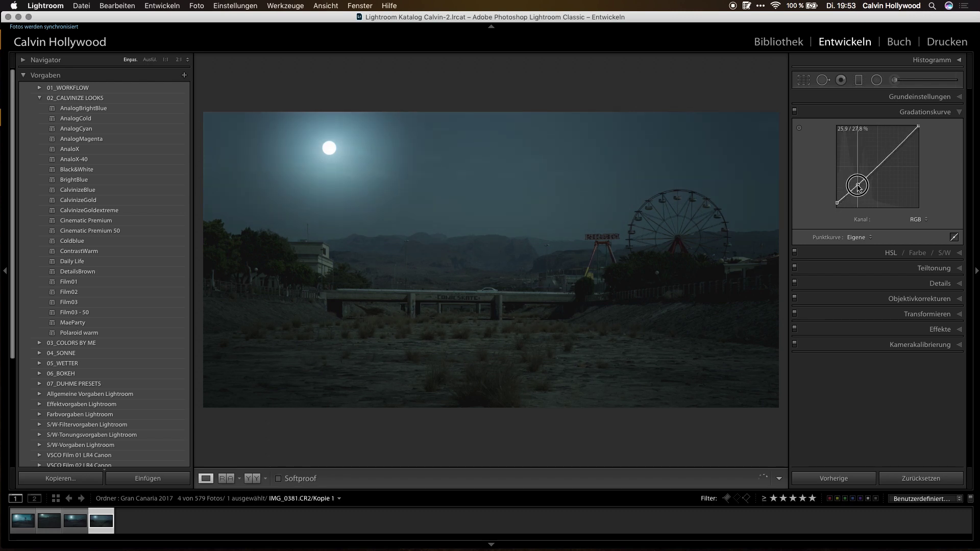
left_click_drag(860, 189, 859, 186)
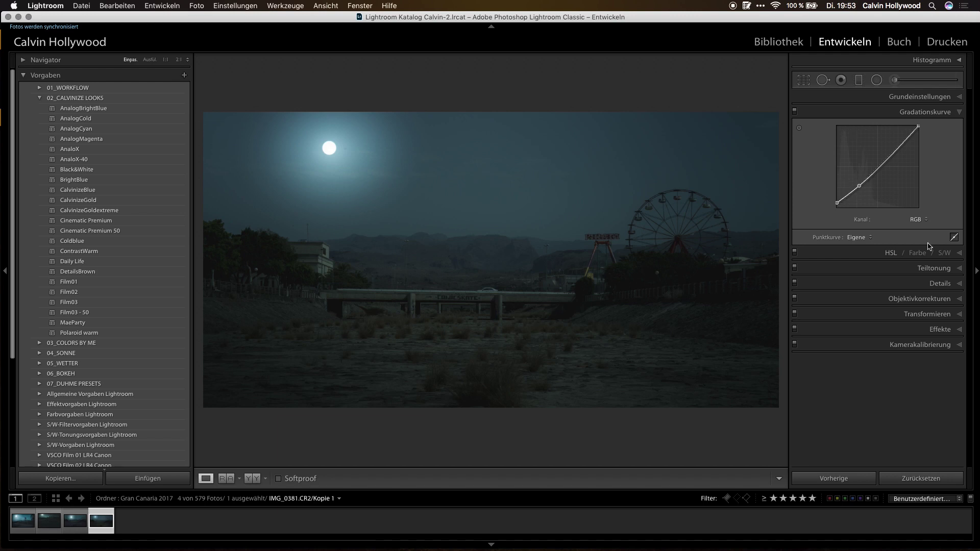
left_click(25, 523)
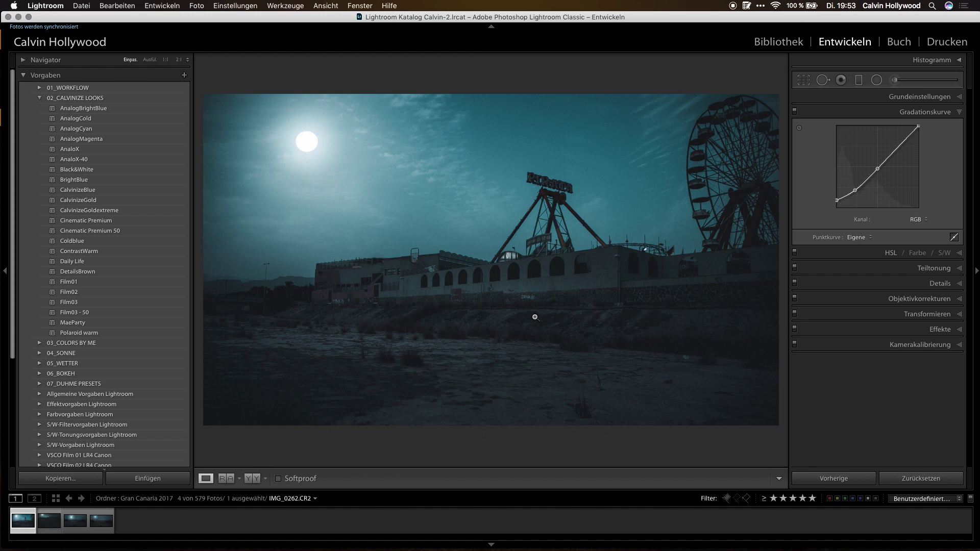
Advance to the next filmstrip photo, IMG_0378.CR2.
key("Right")
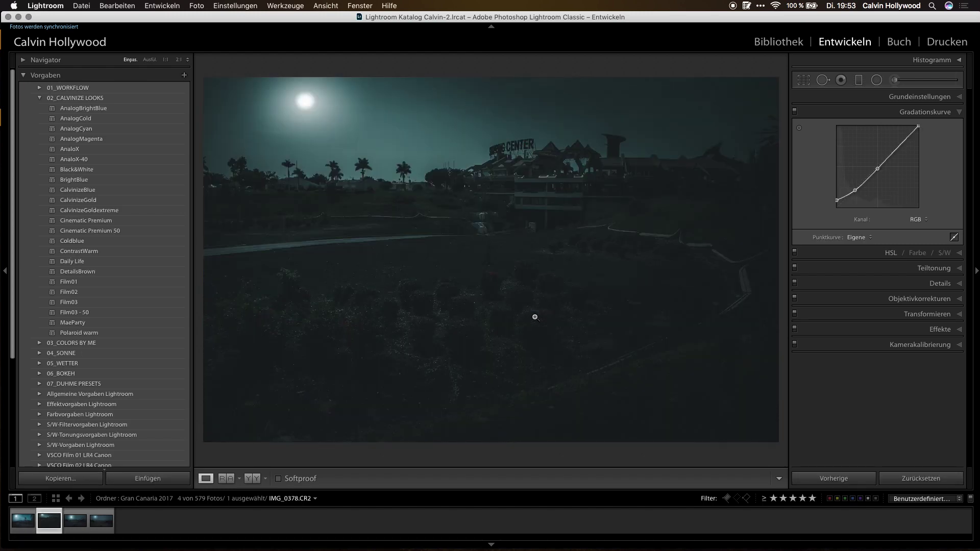